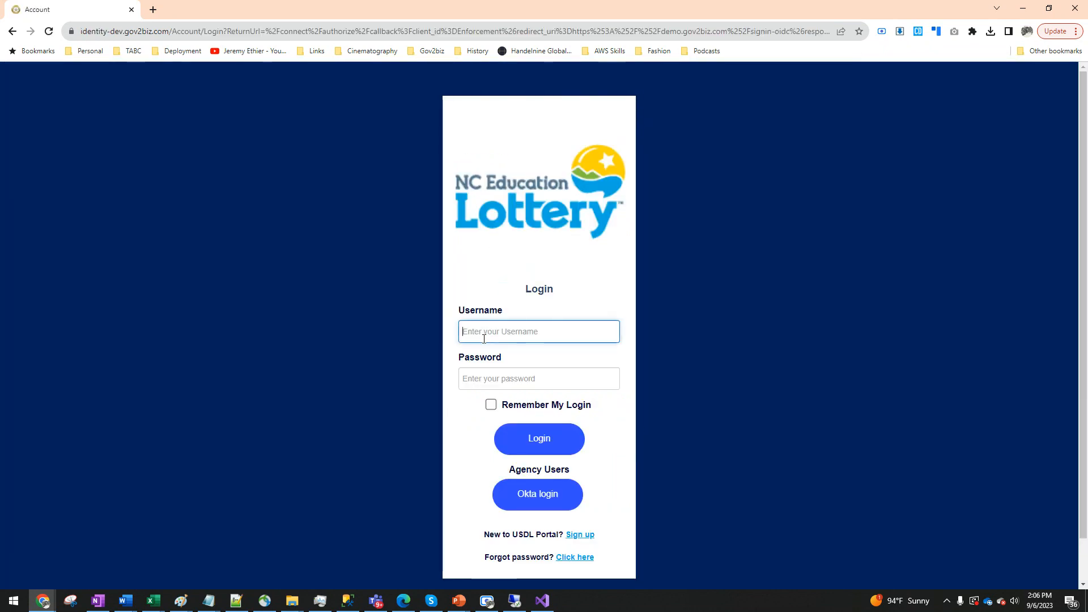
# - Sign in to the portal with the account username and password
pyautogui.write('DemoUser102')
pyautogui.press('Tab')
pyautogui.write('***')
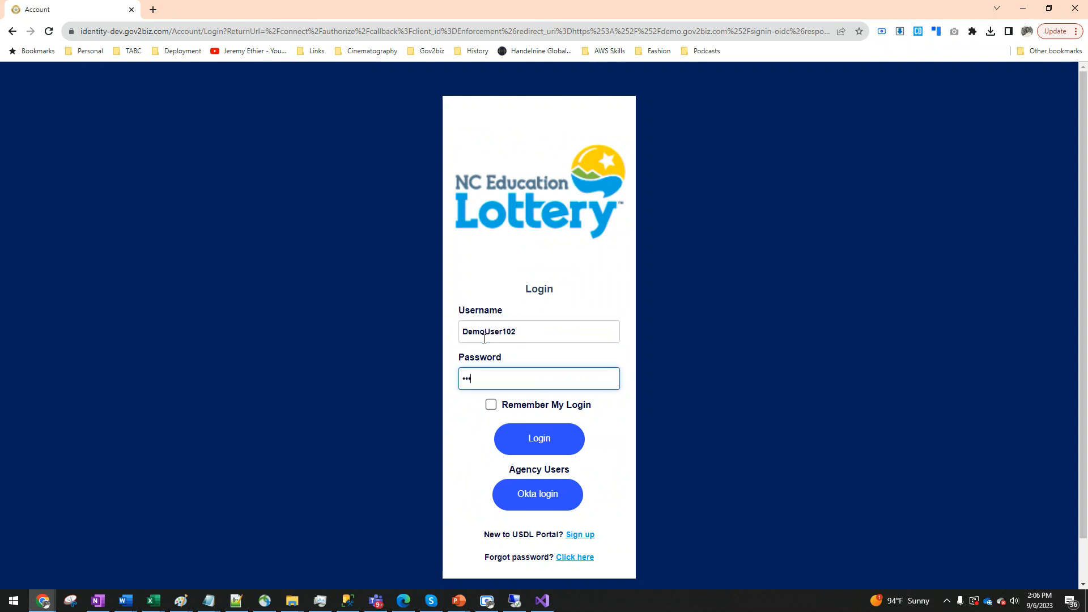
pyautogui.press('Return')
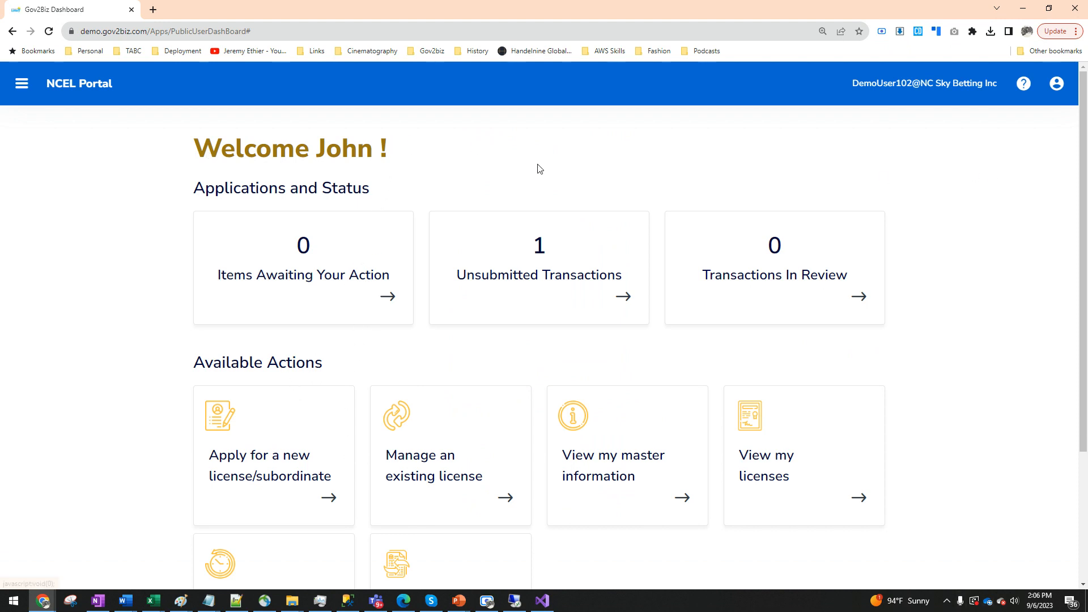
# - Open the unsubmitted New Pari-mutuel Wagering Facility License transaction from the dashboard
pyautogui.scroll(-1, 316, 460)
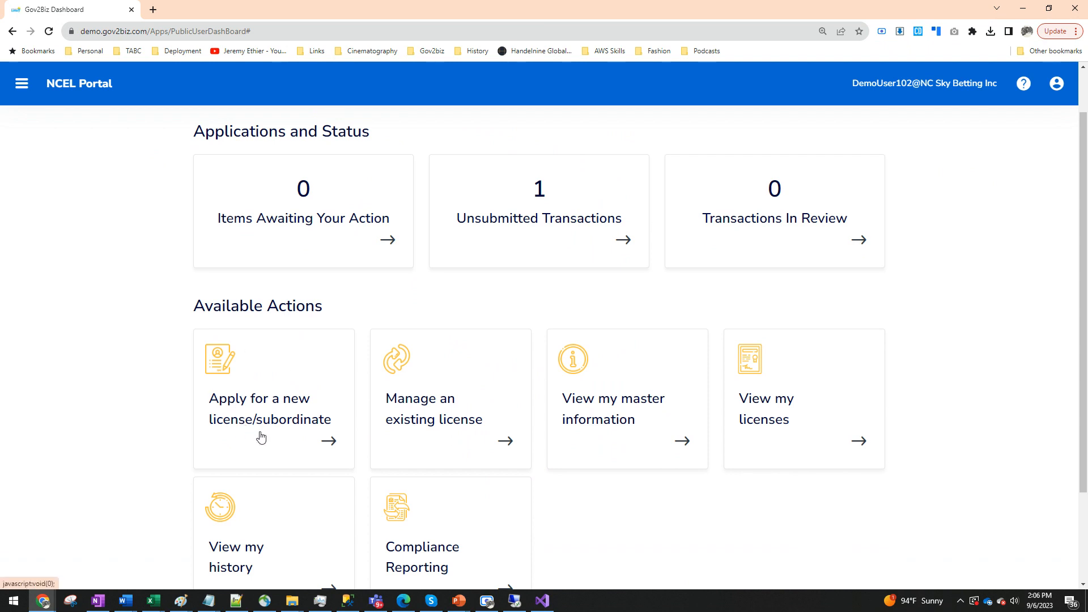
pyautogui.scroll(1, 633, 338)
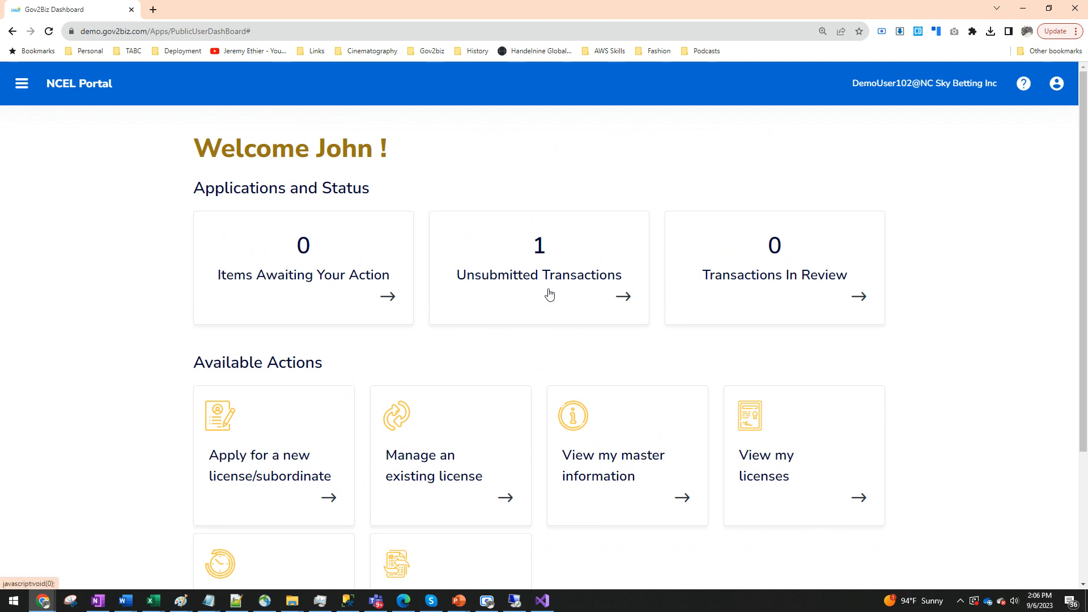
pyautogui.click(628, 302)
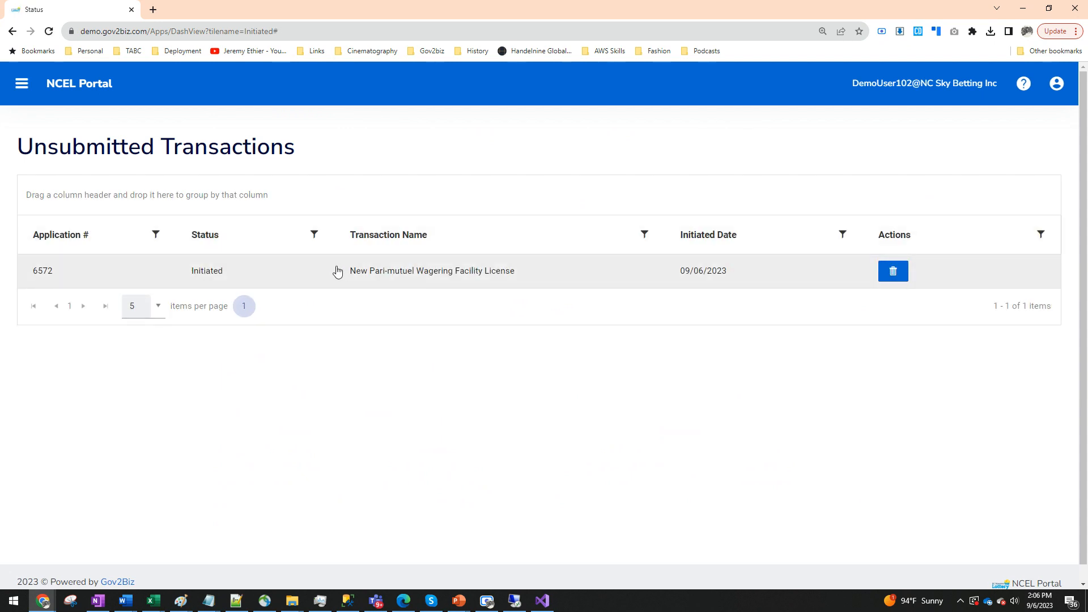
pyautogui.click(400, 280)
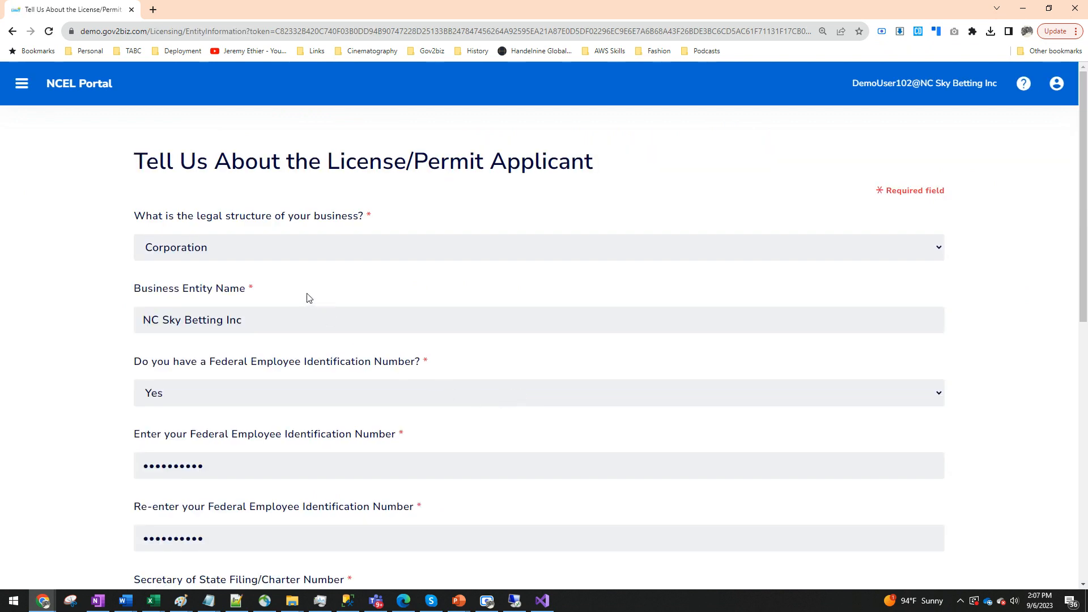
# - Review the license applicant form and go back to the application overview without saving
pyautogui.scroll(-1, 302, 301)
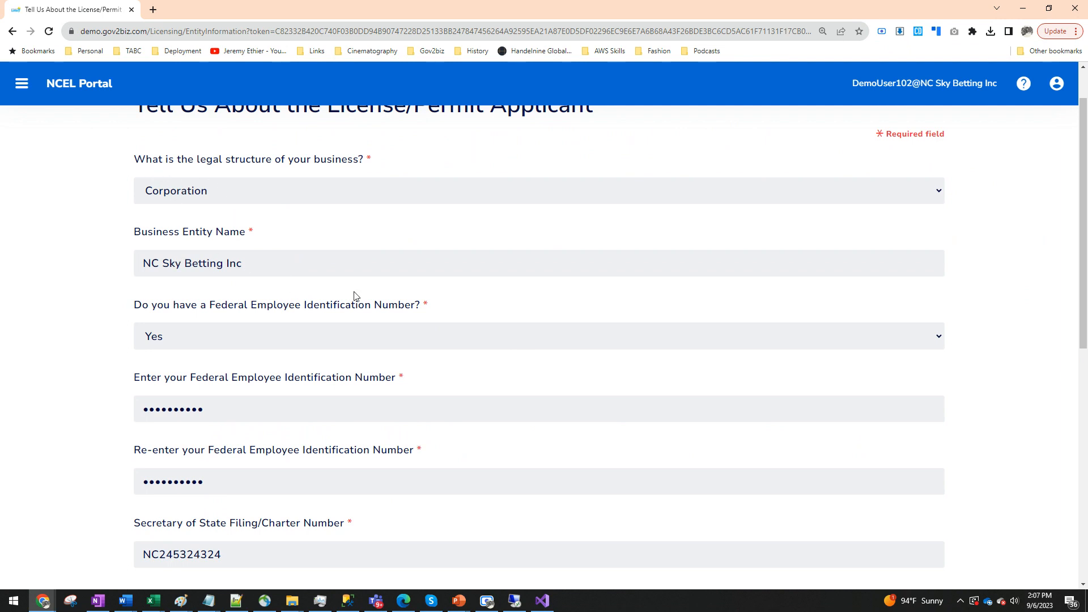
pyautogui.scroll(-1, 377, 404)
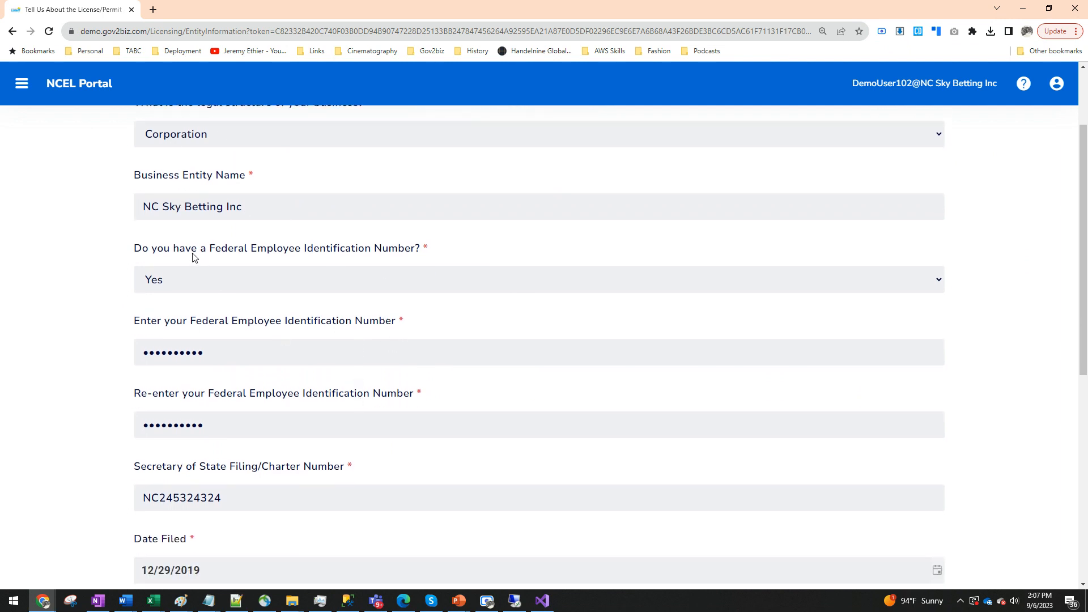
pyautogui.scroll(-2, 340, 397)
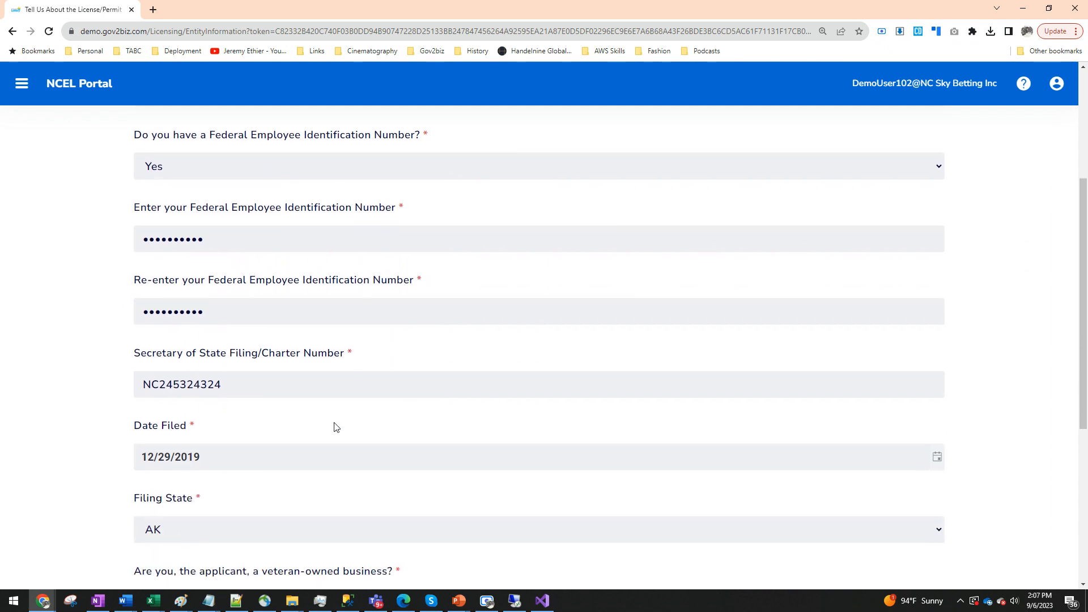
pyautogui.scroll(-5, 254, 442)
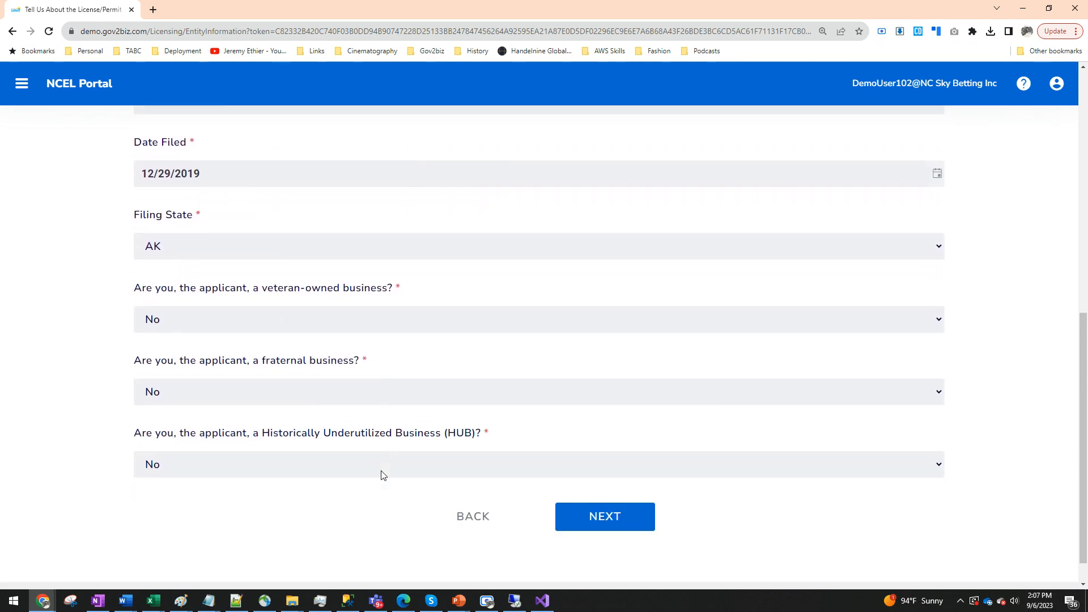
pyautogui.scroll(10, 391, 471)
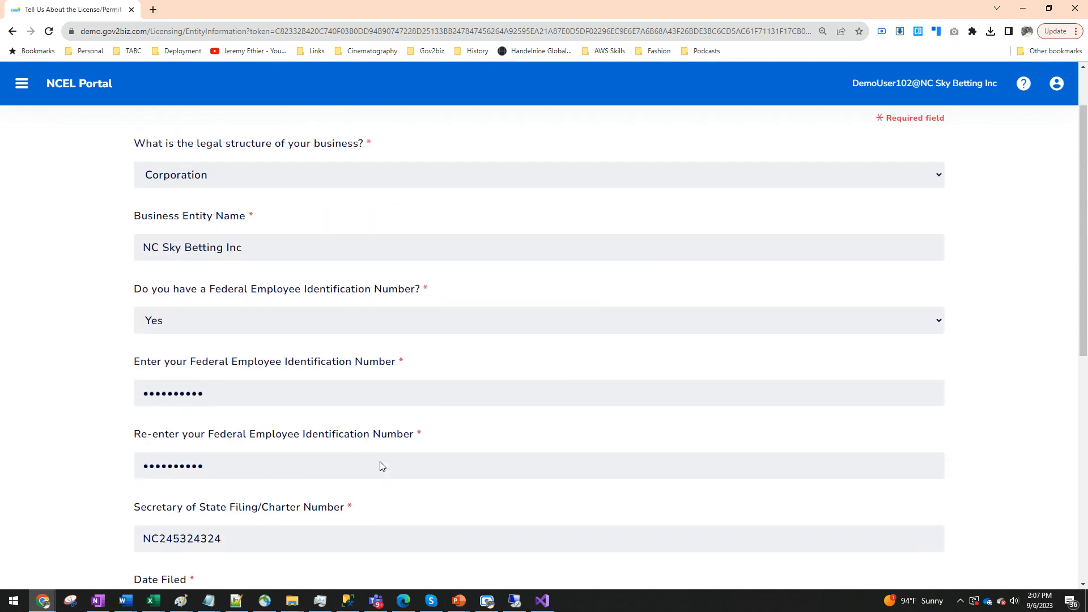
pyautogui.scroll(-9, 459, 464)
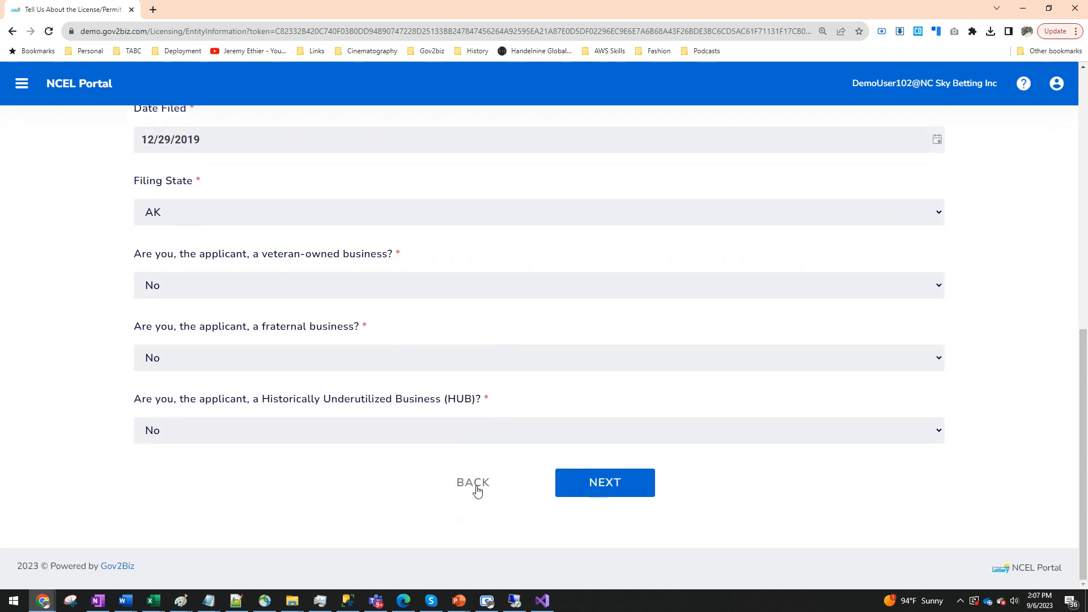
pyautogui.click(473, 486)
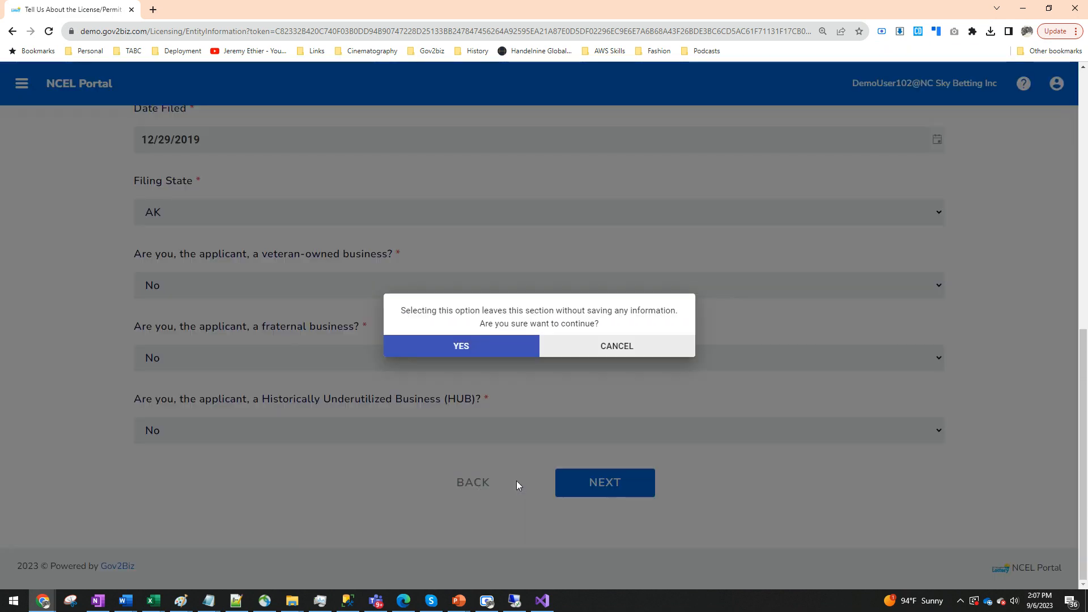
pyautogui.click(479, 354)
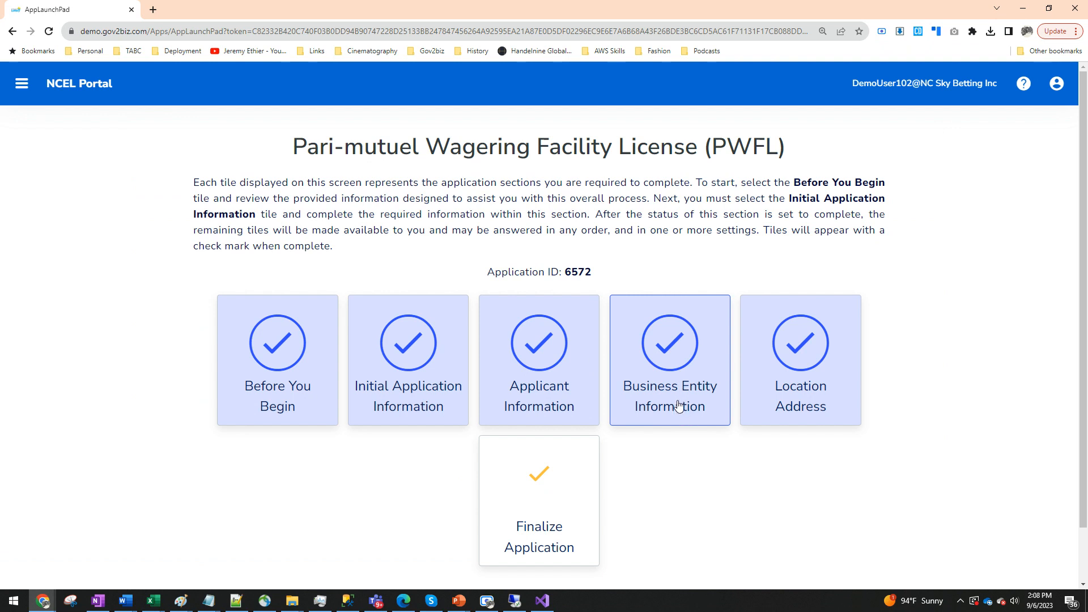
# - Open the Business Entity Information section, review the principal and owner list, and continue
pyautogui.click(668, 400)
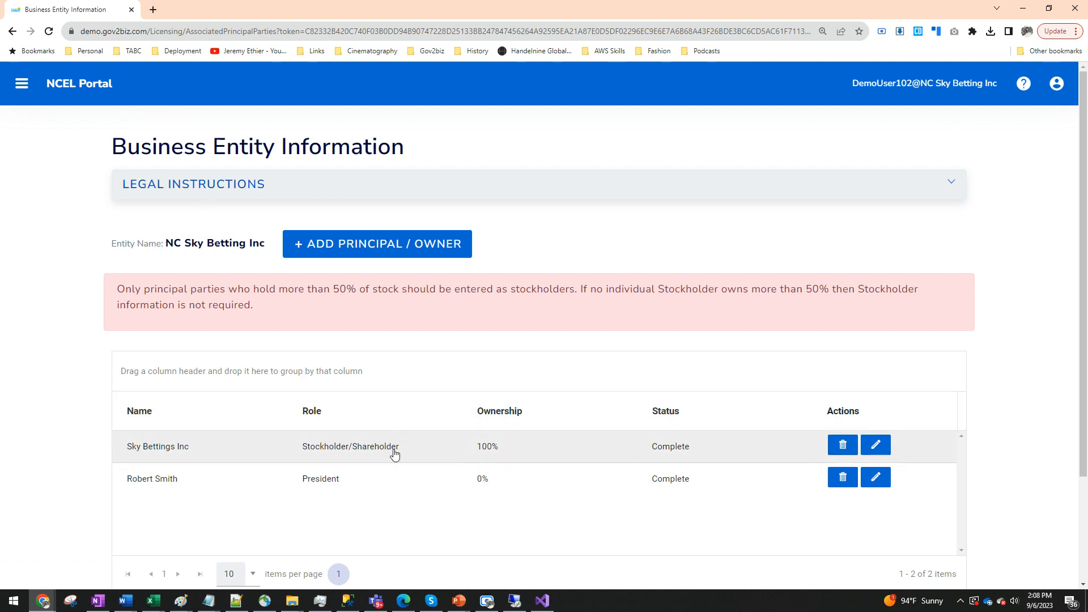
pyautogui.scroll(-2, 493, 441)
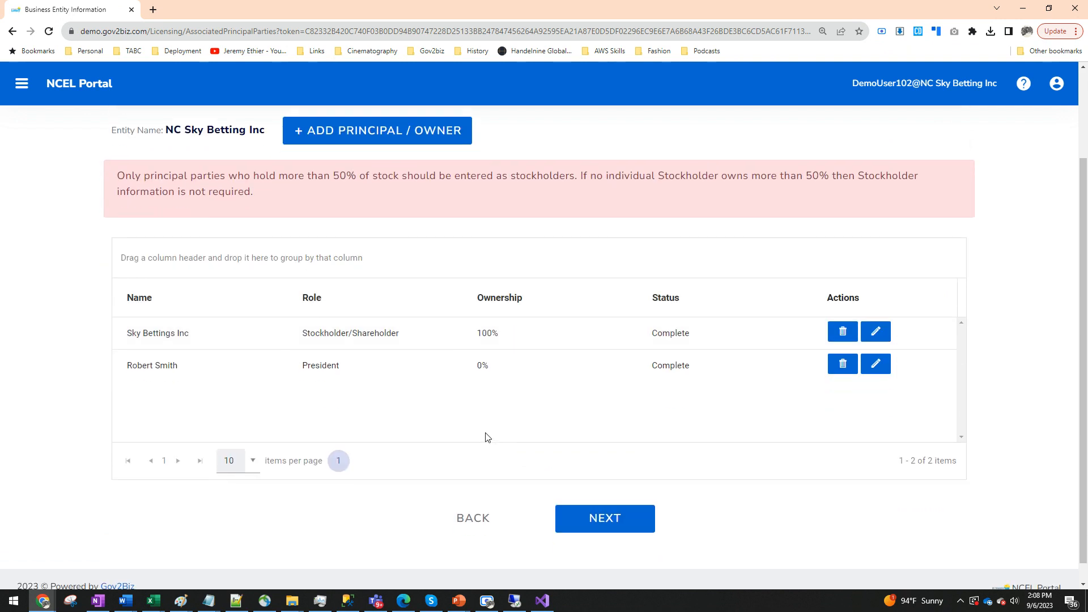
pyautogui.scroll(2, 460, 417)
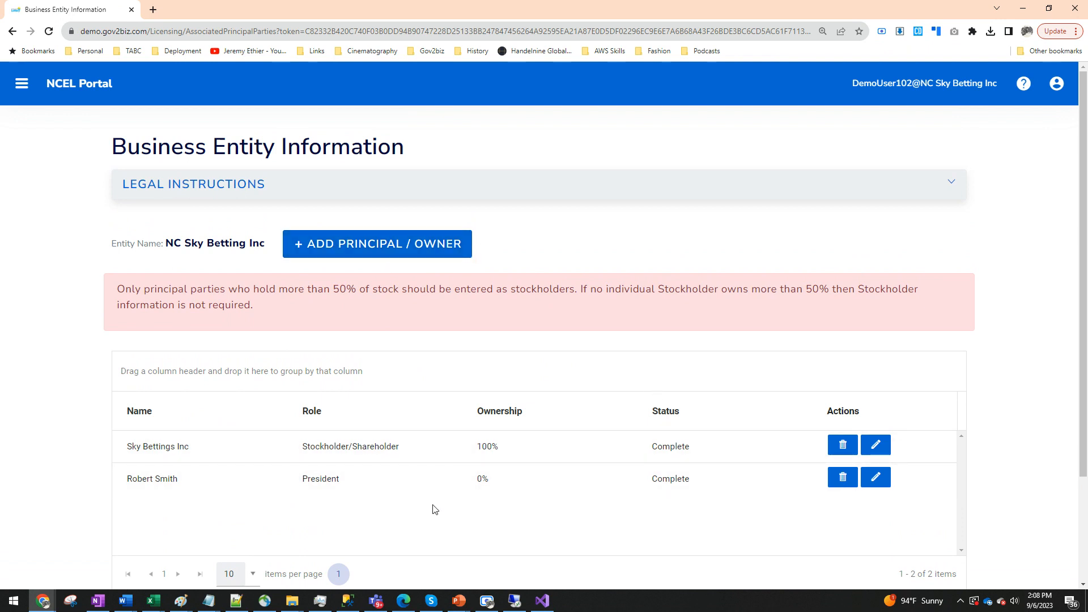
pyautogui.scroll(-1, 435, 509)
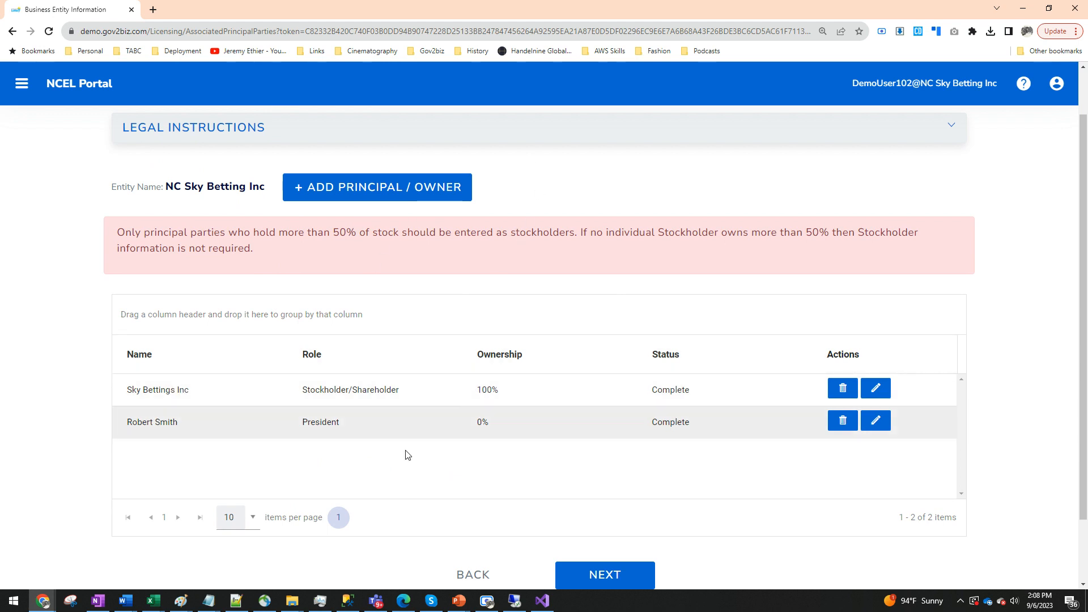
pyautogui.scroll(-1, 478, 483)
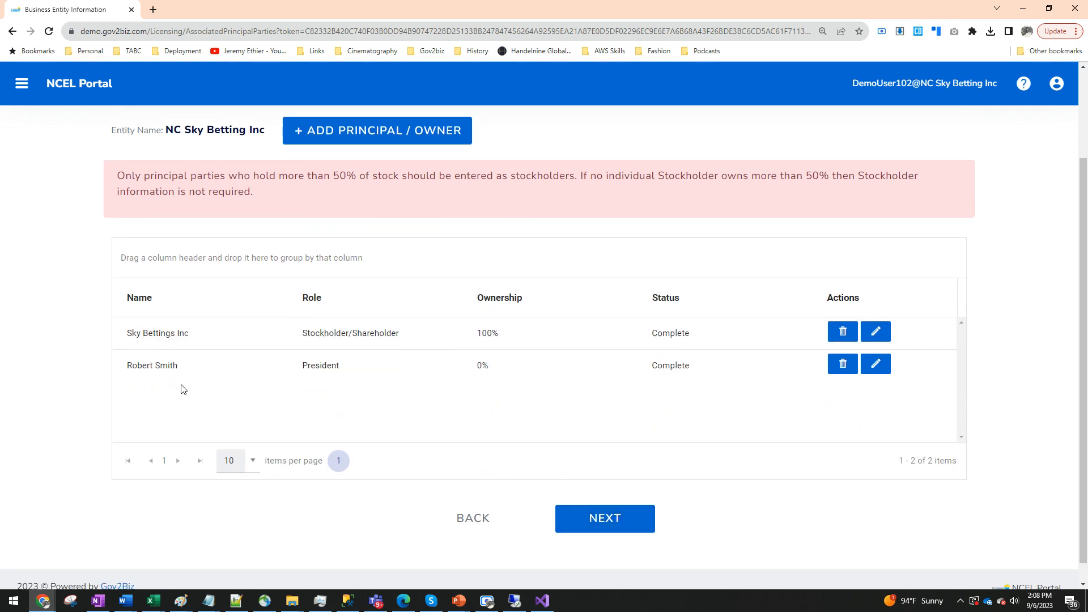
pyautogui.click(602, 519)
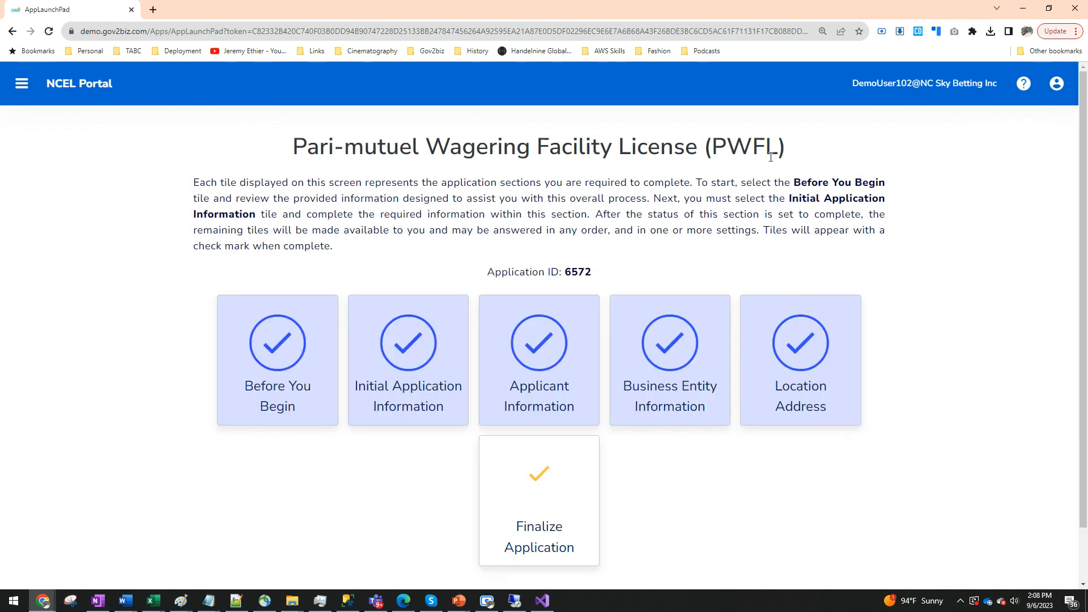
# - Open the Location Address section and advance past the licensing course, business name and phone number pages
pyautogui.click(826, 415)
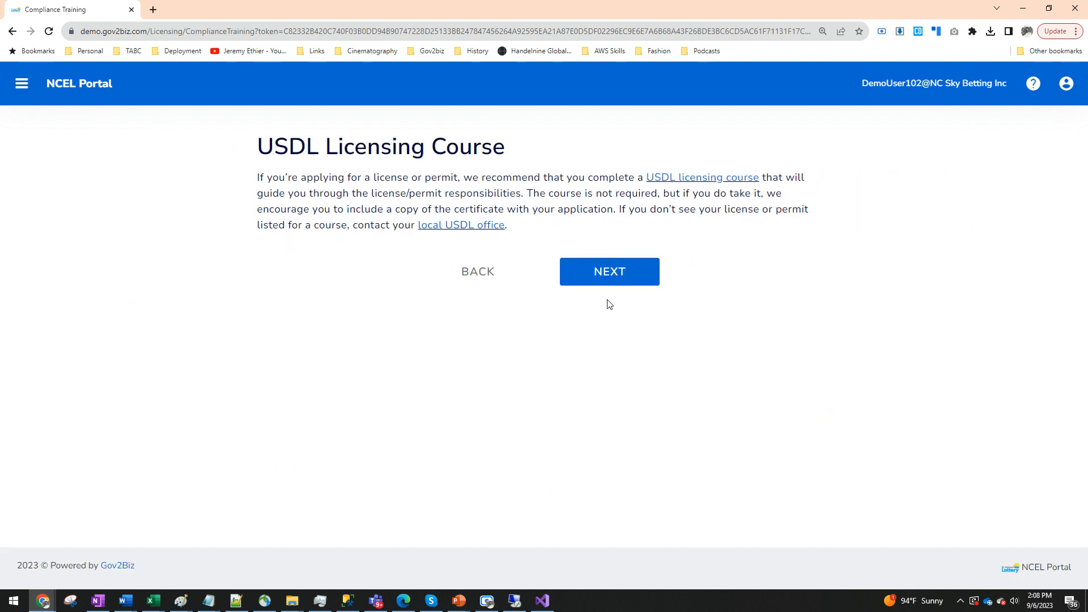
pyautogui.click(615, 279)
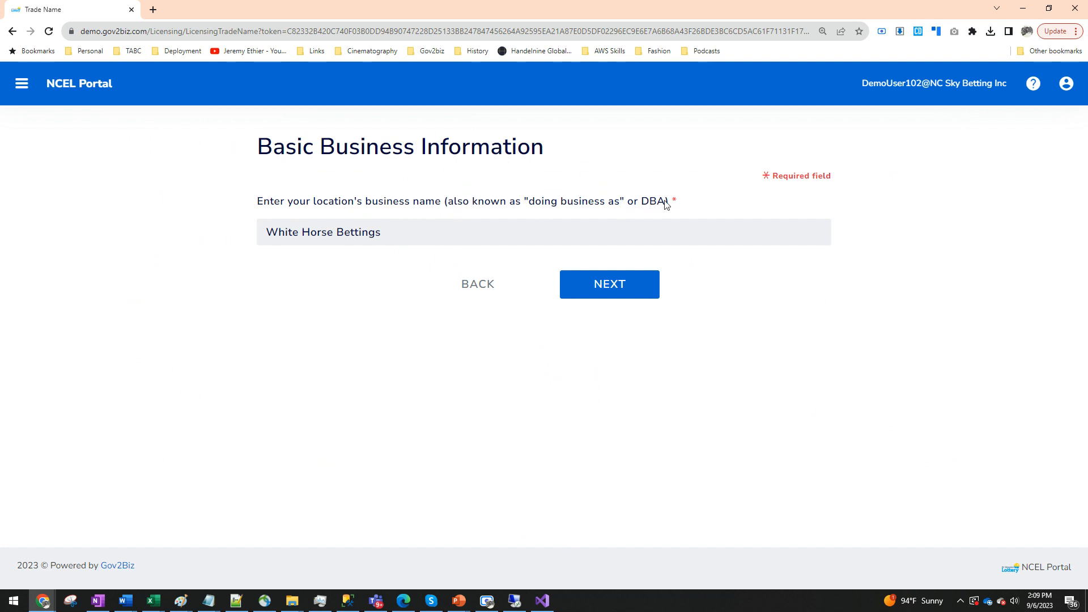
pyautogui.click(634, 288)
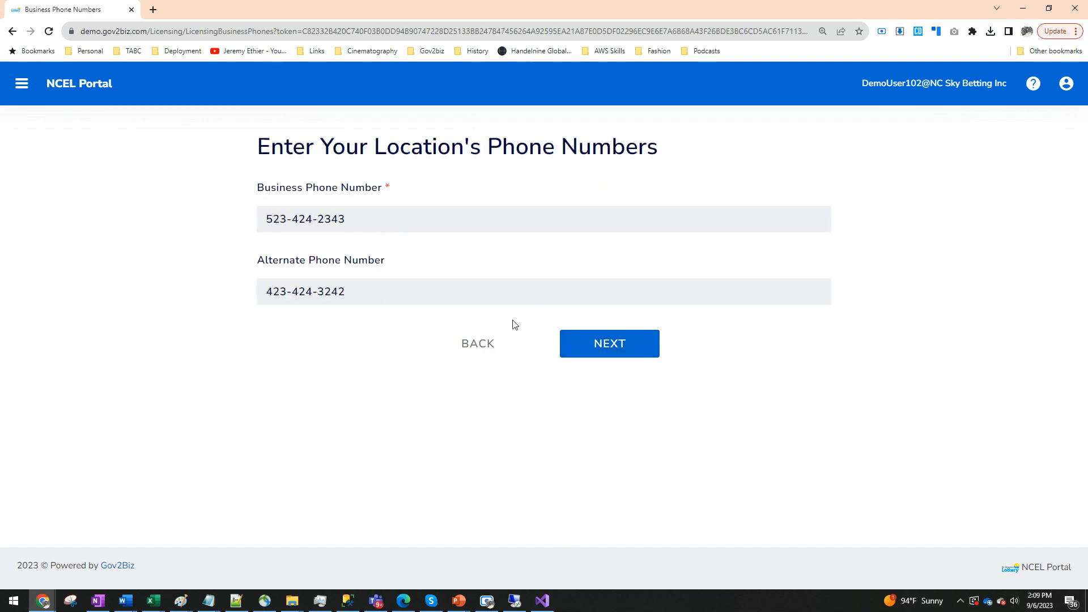
pyautogui.click(612, 345)
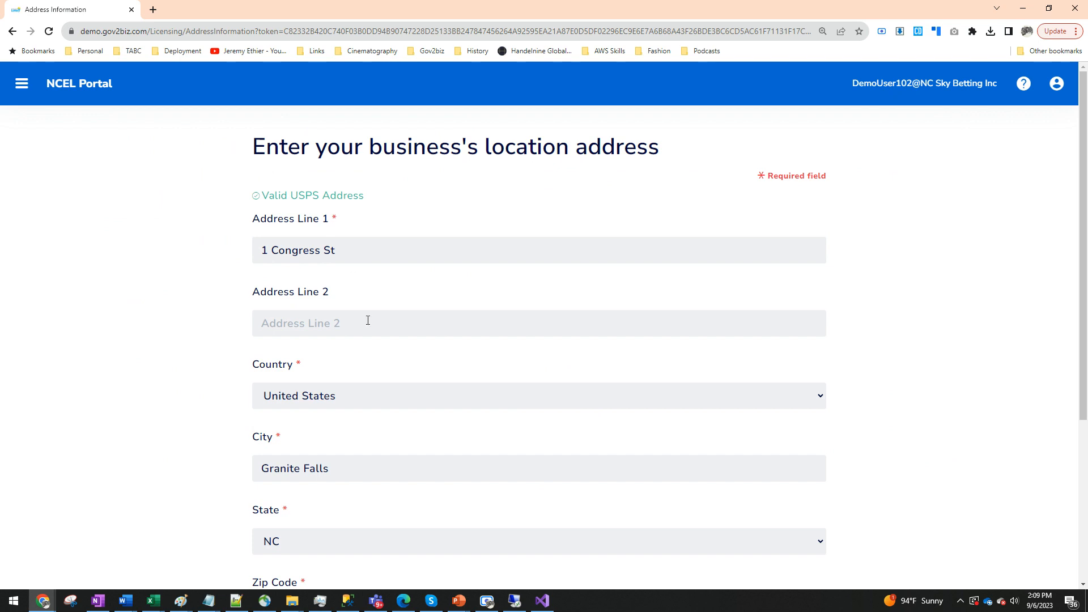
# - Review the business location address fields and continue to the mailing address page
pyautogui.scroll(-1, 364, 406)
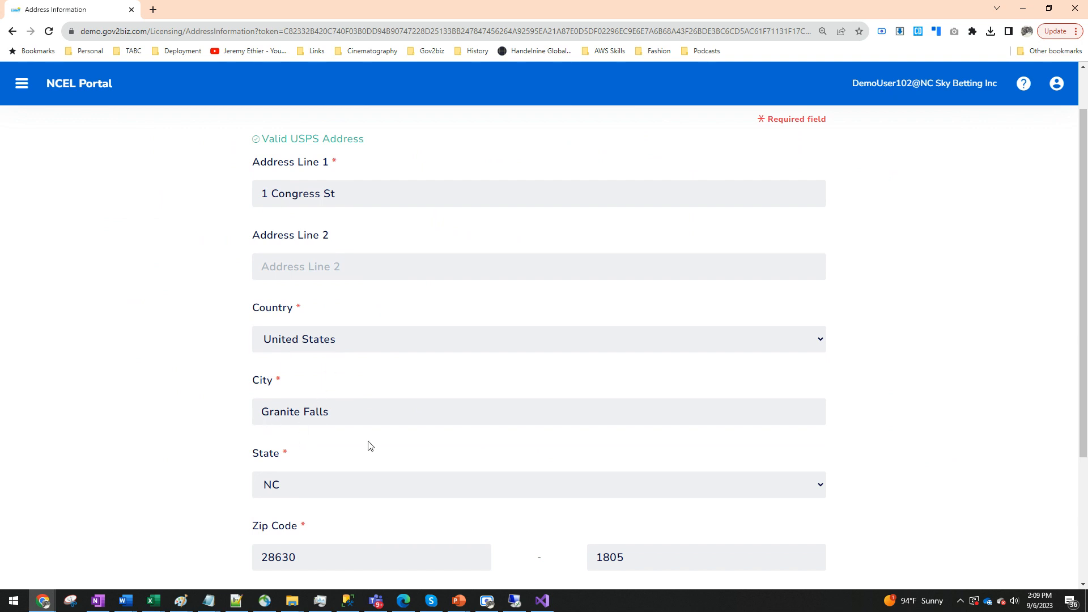
pyautogui.scroll(-2, 370, 446)
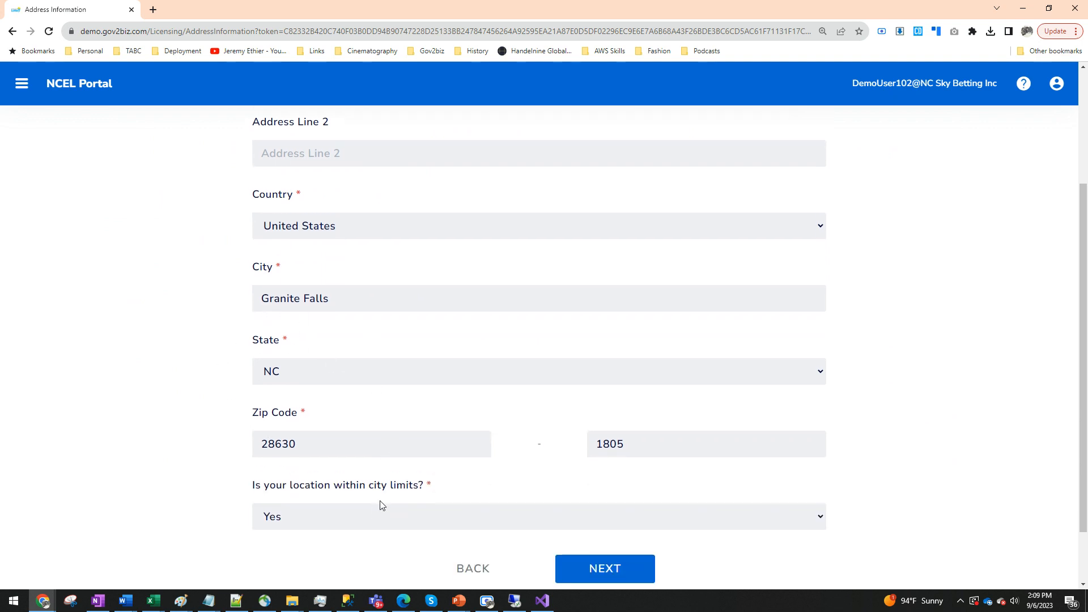
pyautogui.scroll(3, 363, 522)
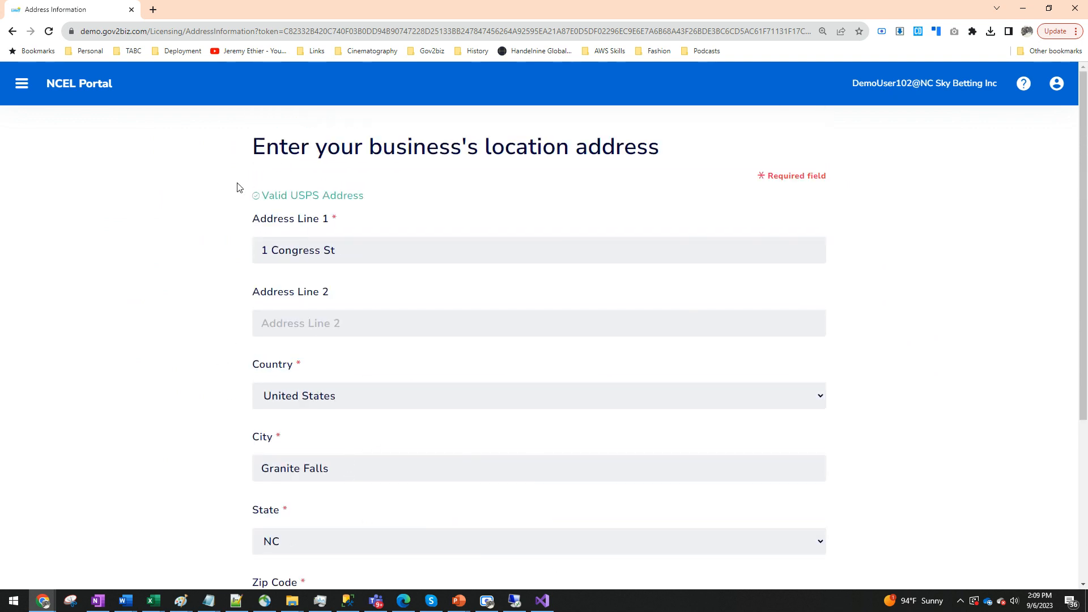
pyautogui.moveTo(240, 196); pyautogui.dragTo(369, 206)
pyautogui.click(483, 241)
pyautogui.scroll(-5, 513, 386)
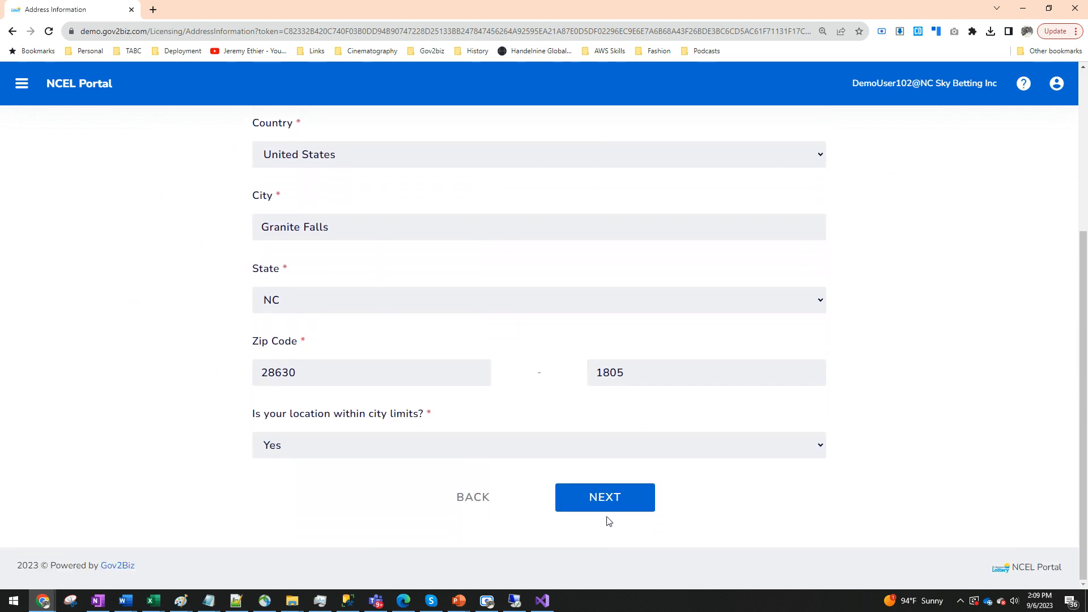
pyautogui.click(606, 498)
# - Review the mailing address, kept the same as the location address, and finish the Location Address section
pyautogui.scroll(4, 391, 287)
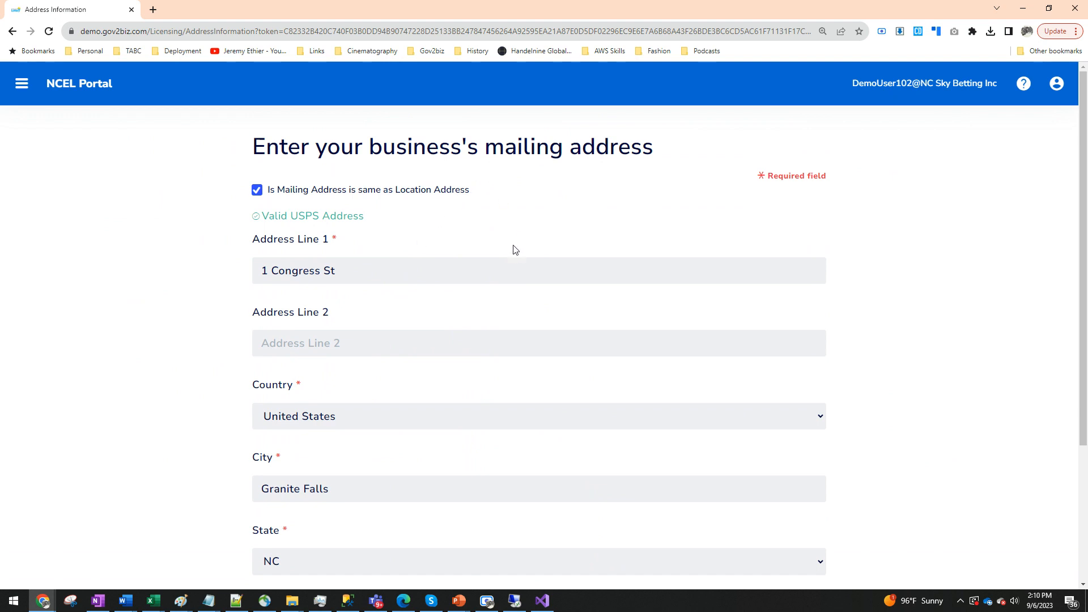
pyautogui.scroll(-2, 579, 346)
pyautogui.scroll(-1, 578, 346)
pyautogui.click(597, 499)
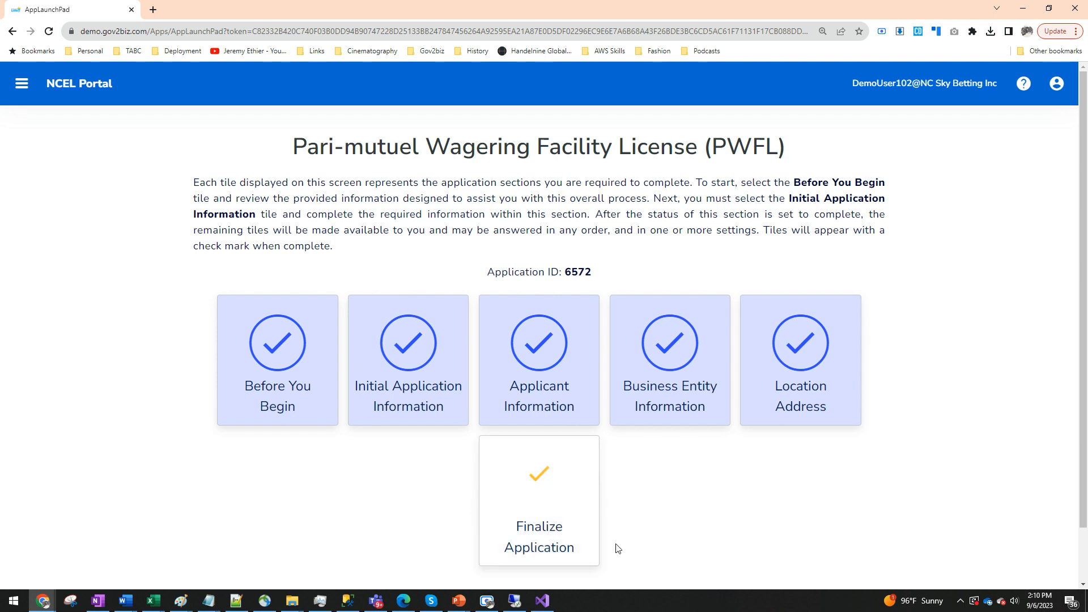
# - Open Finalize Application and accept the final session acknowledgment
pyautogui.click(527, 539)
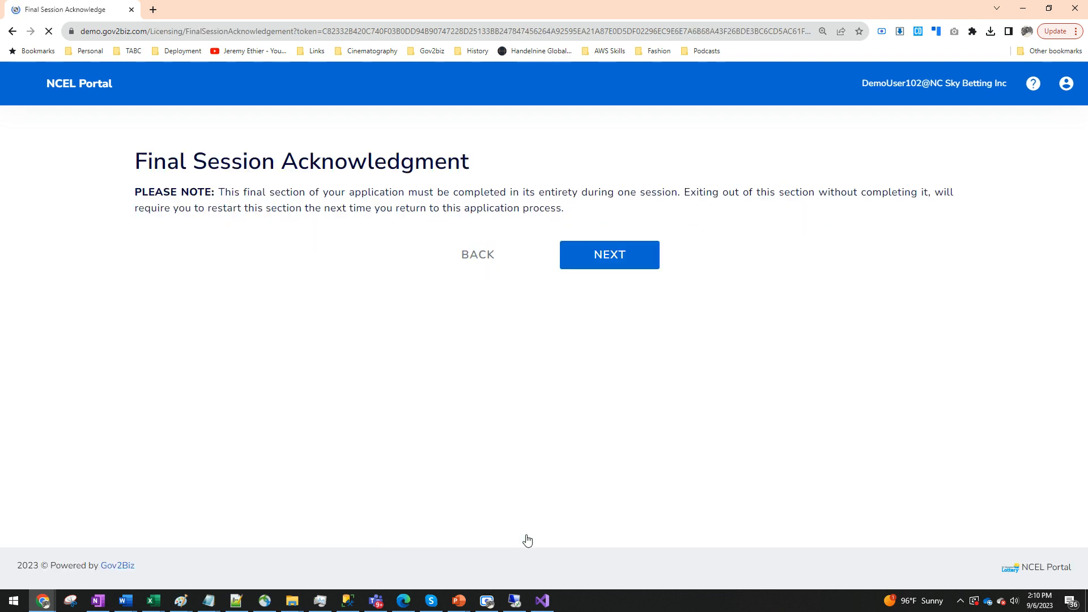
pyautogui.click(602, 263)
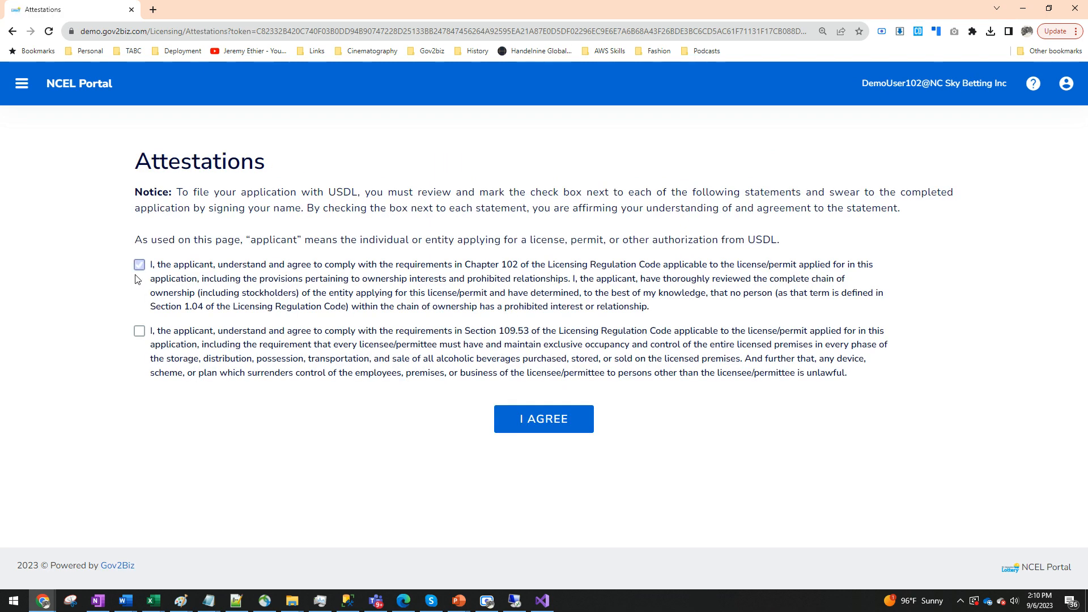
# - Check both attestation statements, agree to them, and continue past the final checks
pyautogui.click(139, 265)
pyautogui.click(140, 332)
pyautogui.click(553, 427)
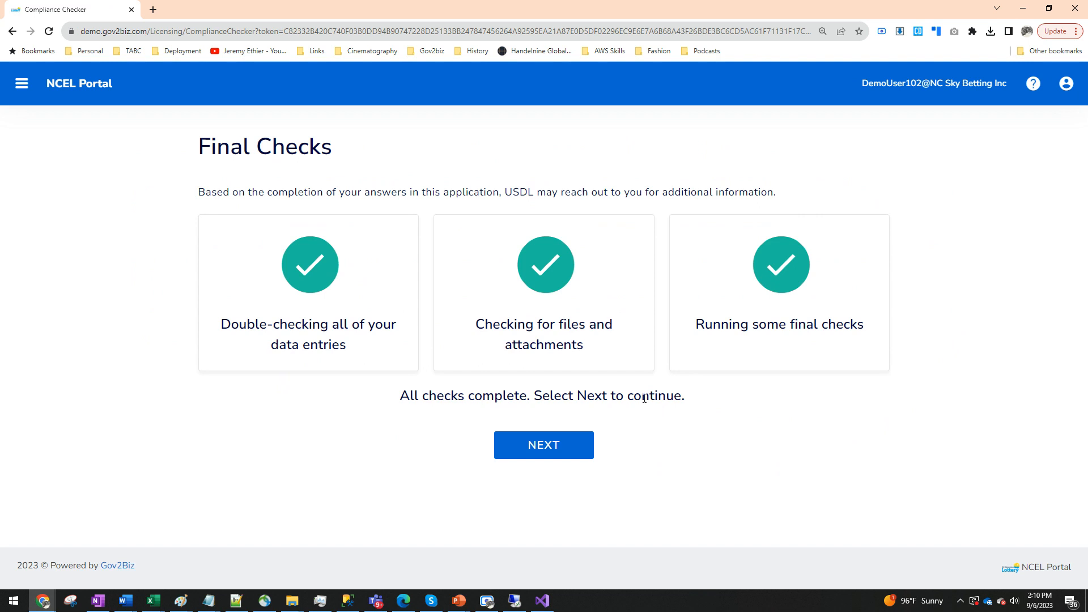
pyautogui.click(545, 453)
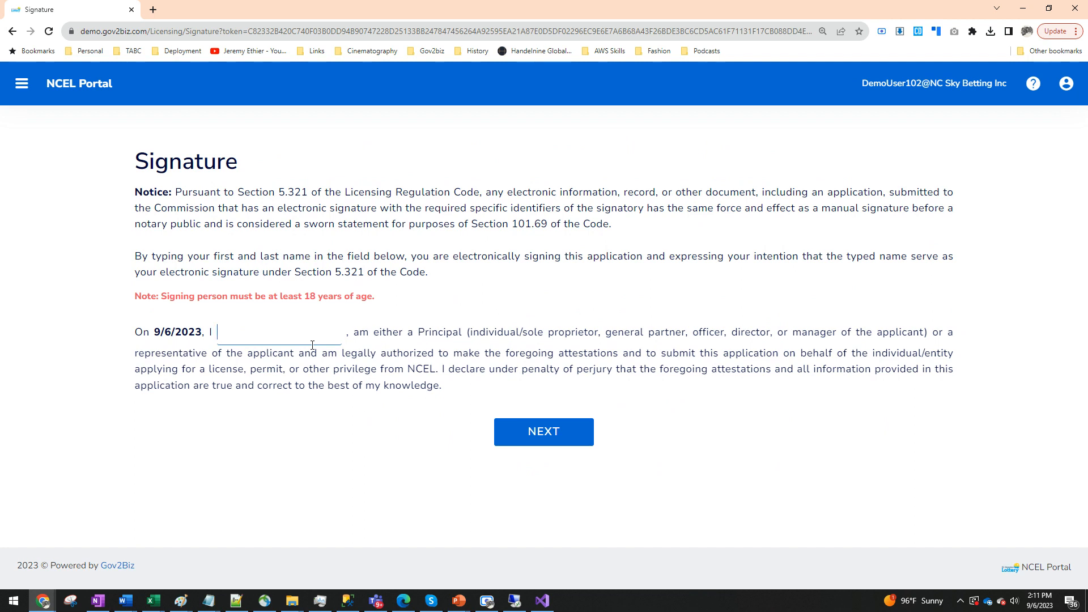
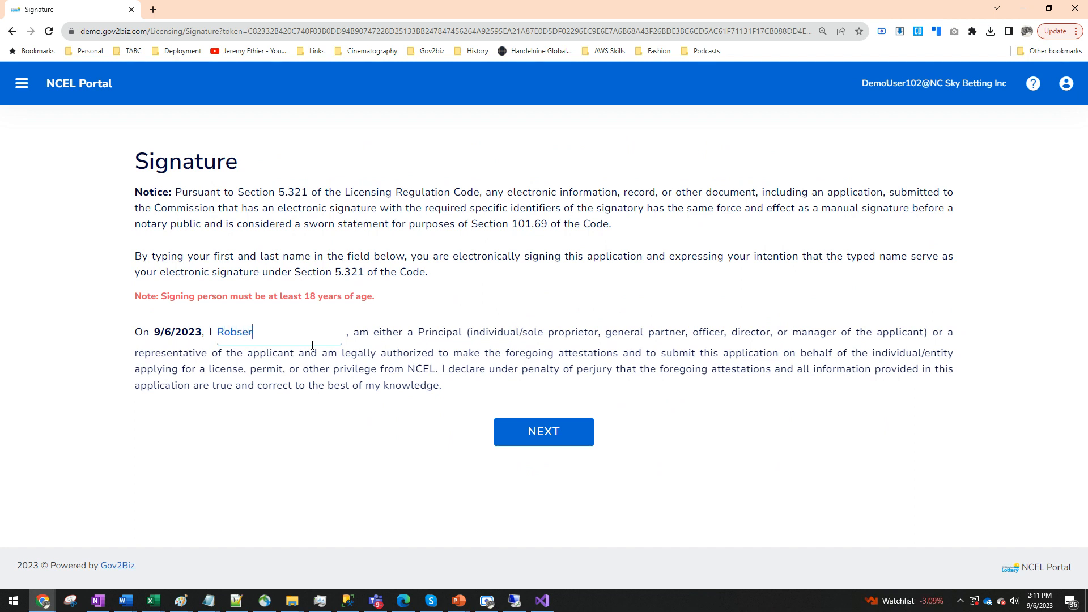
# - Sign the application electronically by entering the signer's first and last name, and continue
pyautogui.click(532, 430)
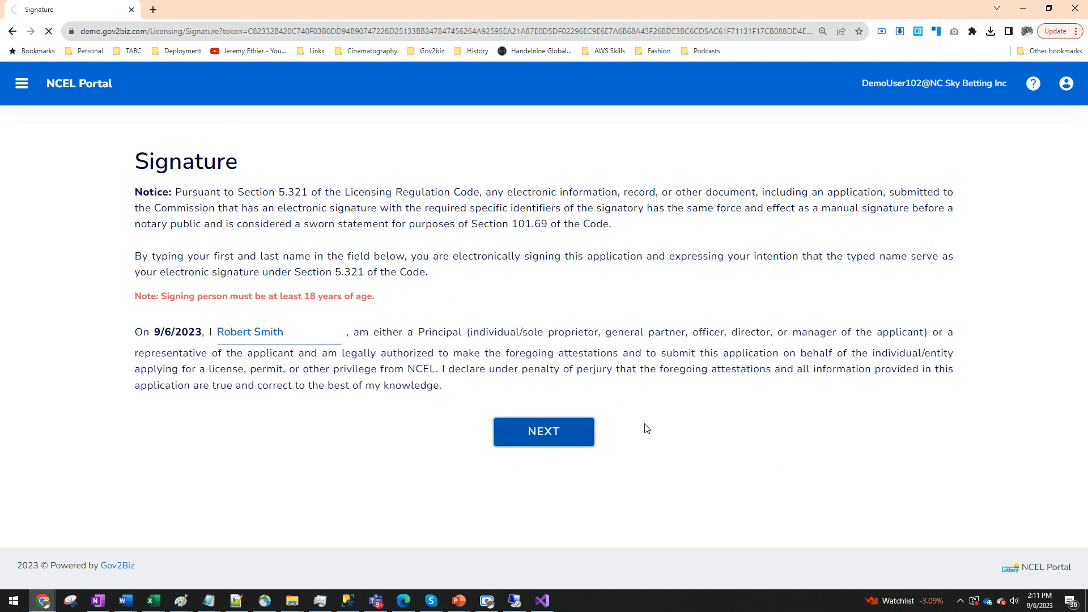
# - Review the Licensing Application Summary section by section down to the mailing address
pyautogui.scroll(-1, 569, 372)
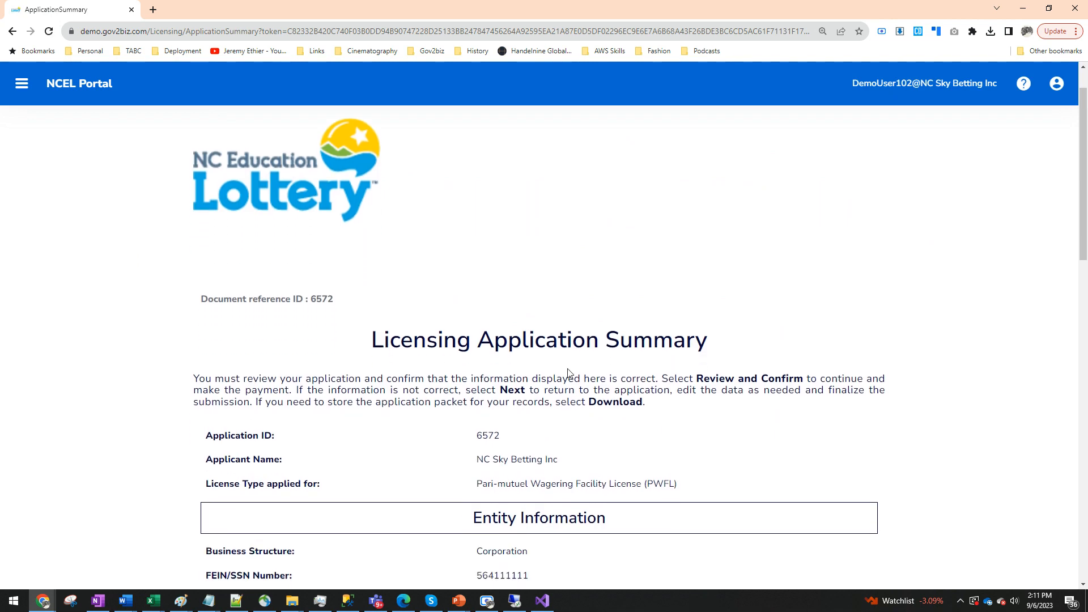
pyautogui.scroll(-2, 569, 372)
pyautogui.scroll(2, 481, 423)
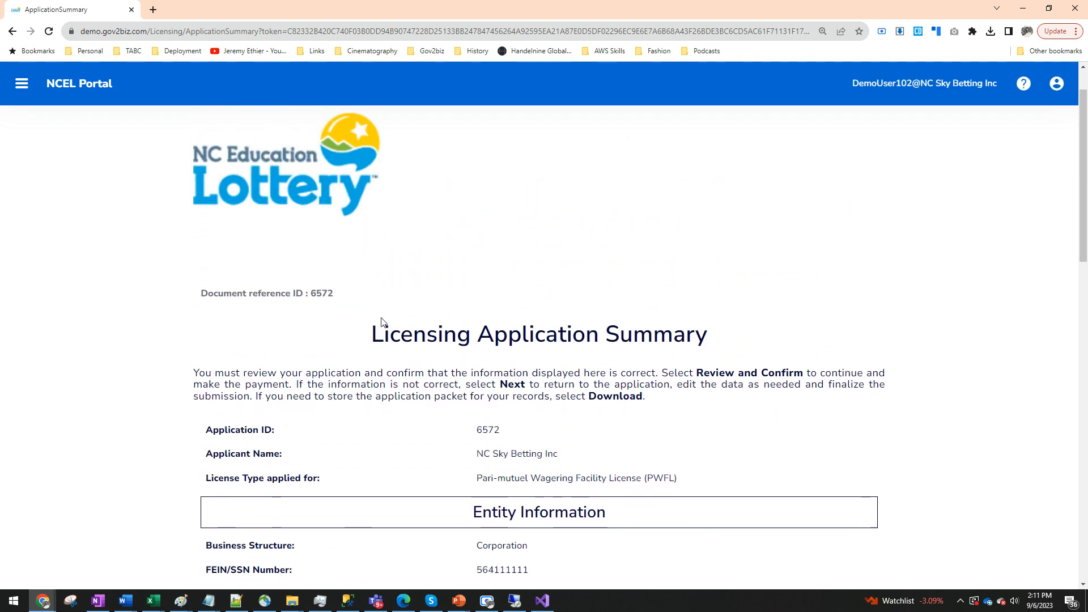
pyautogui.scroll(-2, 410, 345)
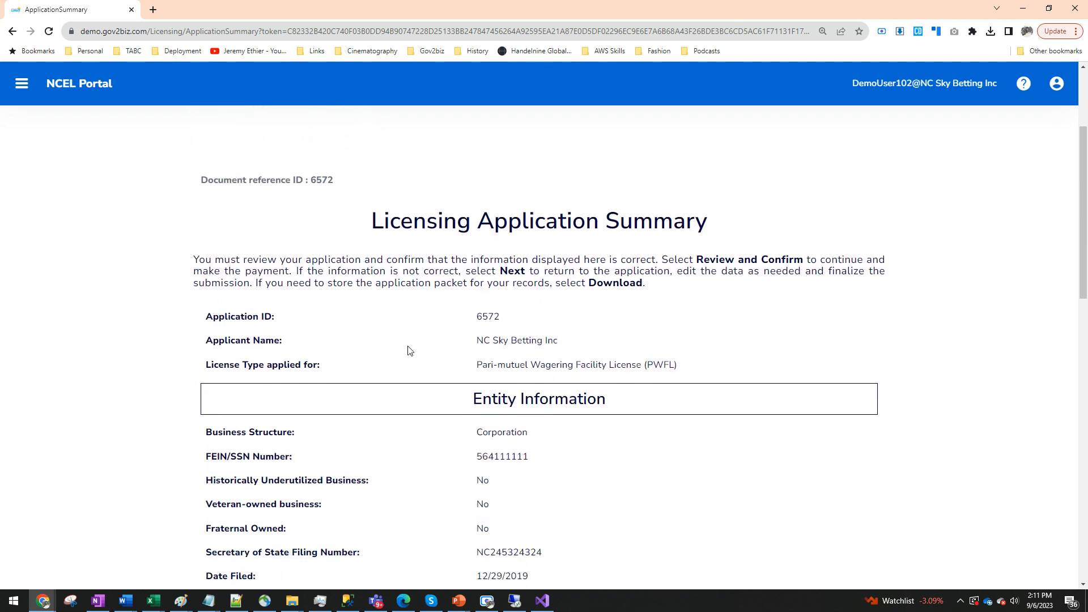
pyautogui.scroll(-2, 565, 367)
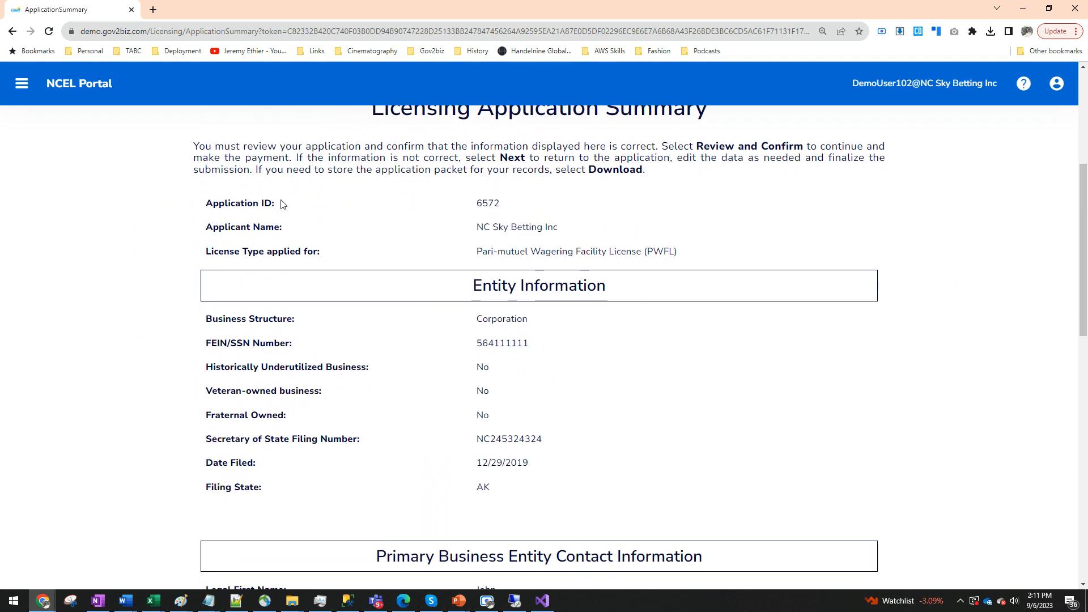
pyautogui.moveTo(474, 203); pyautogui.dragTo(565, 235)
pyautogui.moveTo(482, 251); pyautogui.dragTo(653, 252)
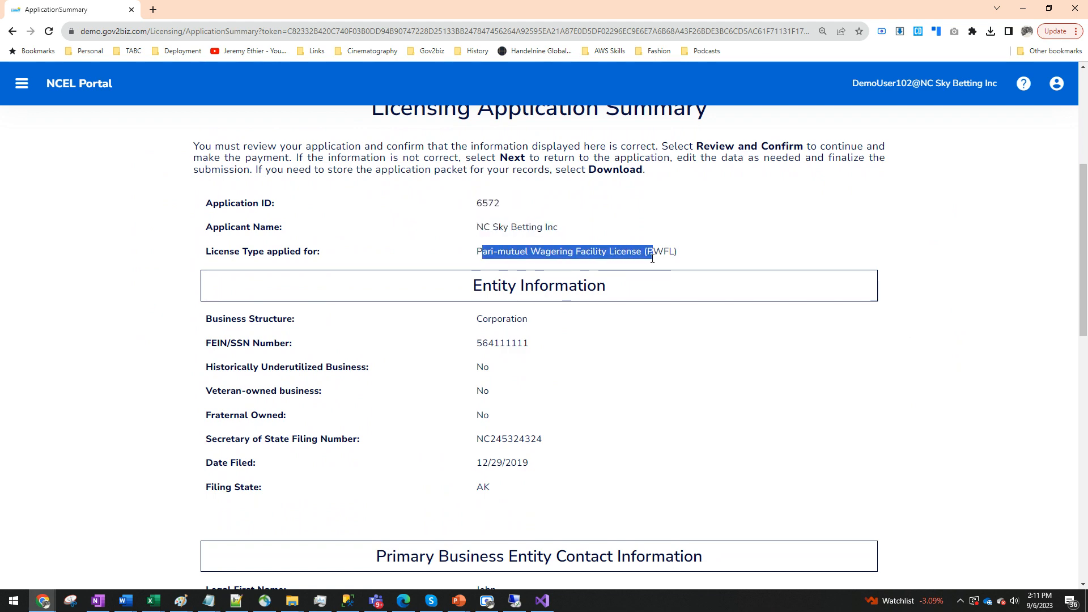
pyautogui.scroll(-1, 600, 342)
pyautogui.scroll(-4, 614, 462)
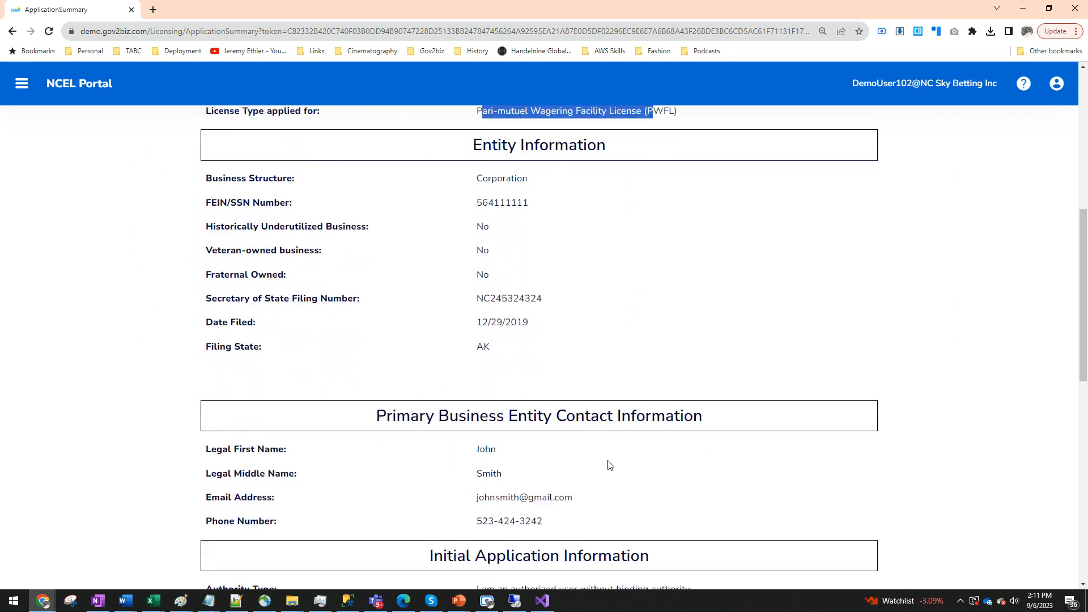
pyautogui.scroll(-3, 479, 447)
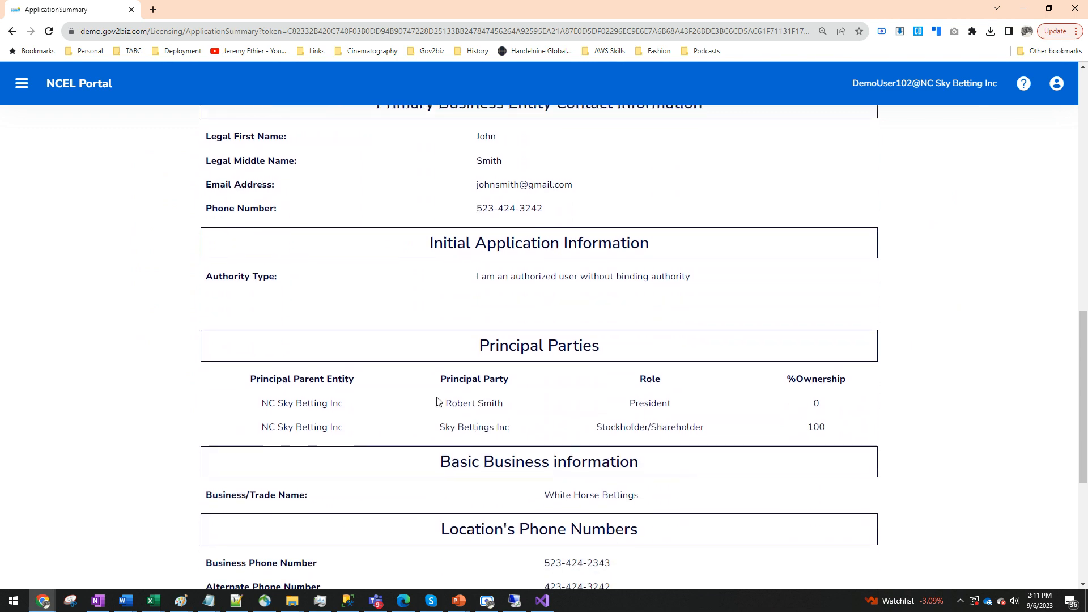
pyautogui.scroll(-3, 567, 439)
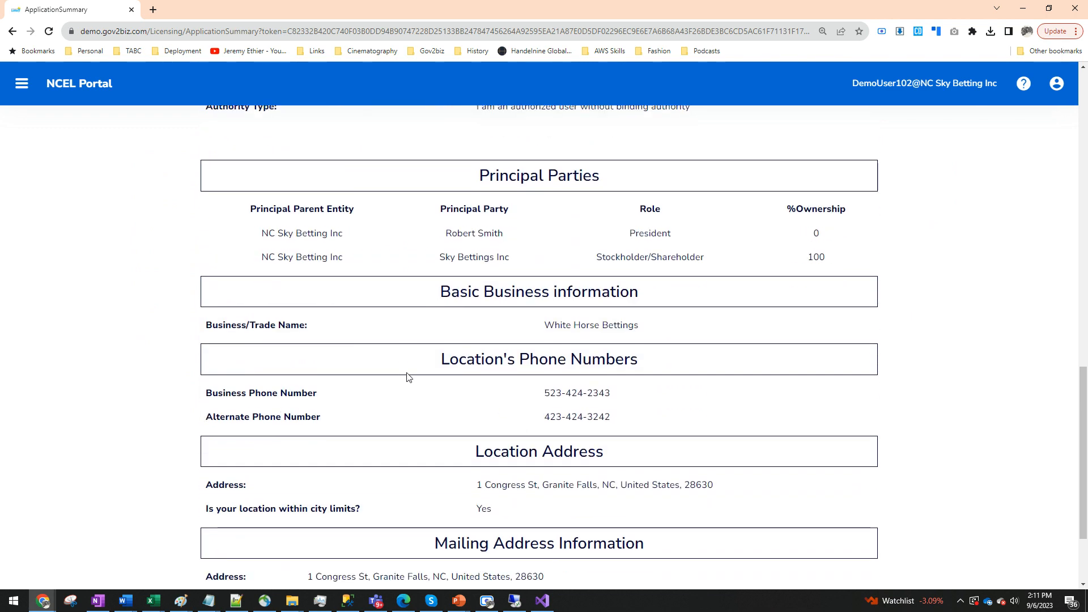
pyautogui.scroll(-2, 407, 377)
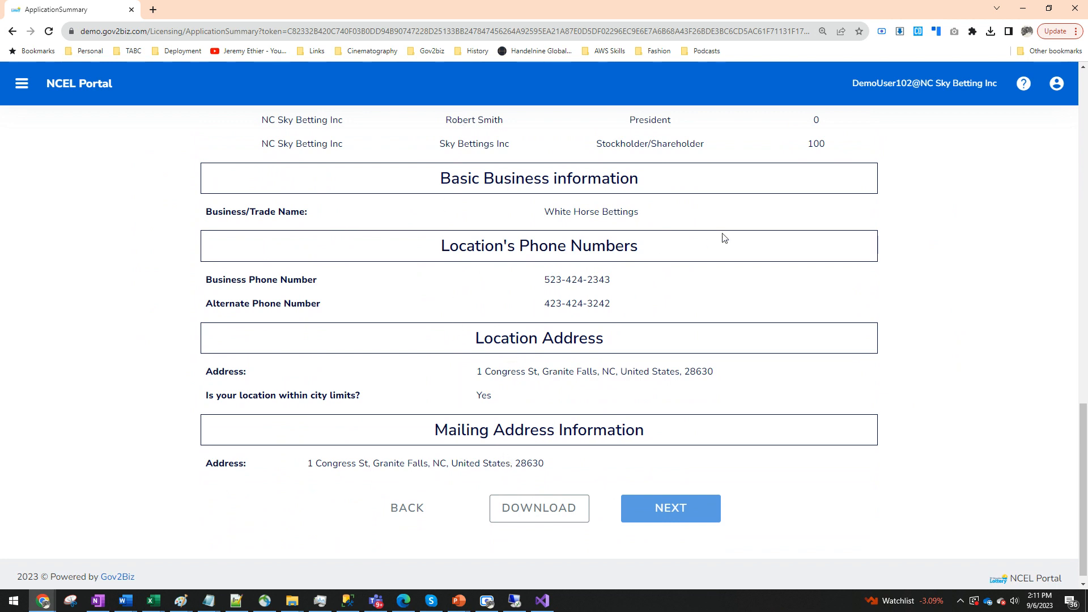
pyautogui.click(533, 509)
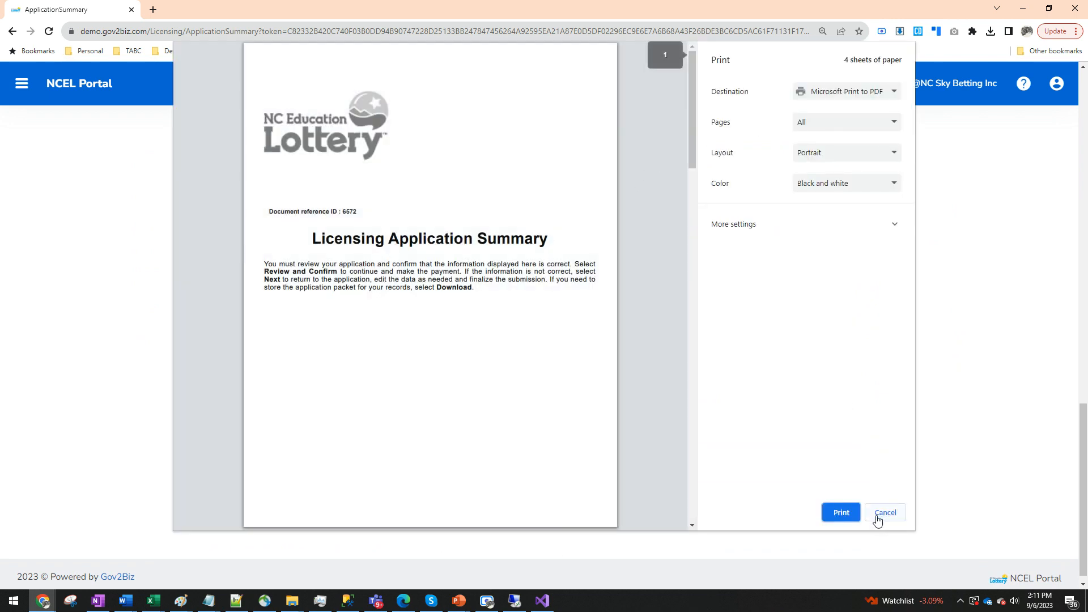
pyautogui.scroll(-14, 352, 243)
pyautogui.scroll(-4, 357, 253)
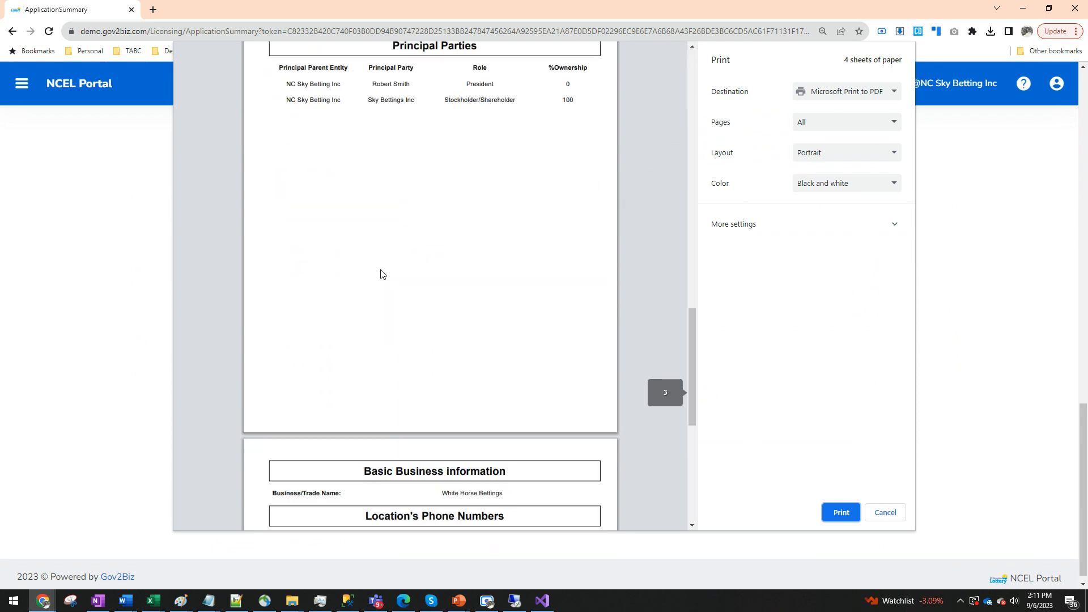
pyautogui.click(896, 514)
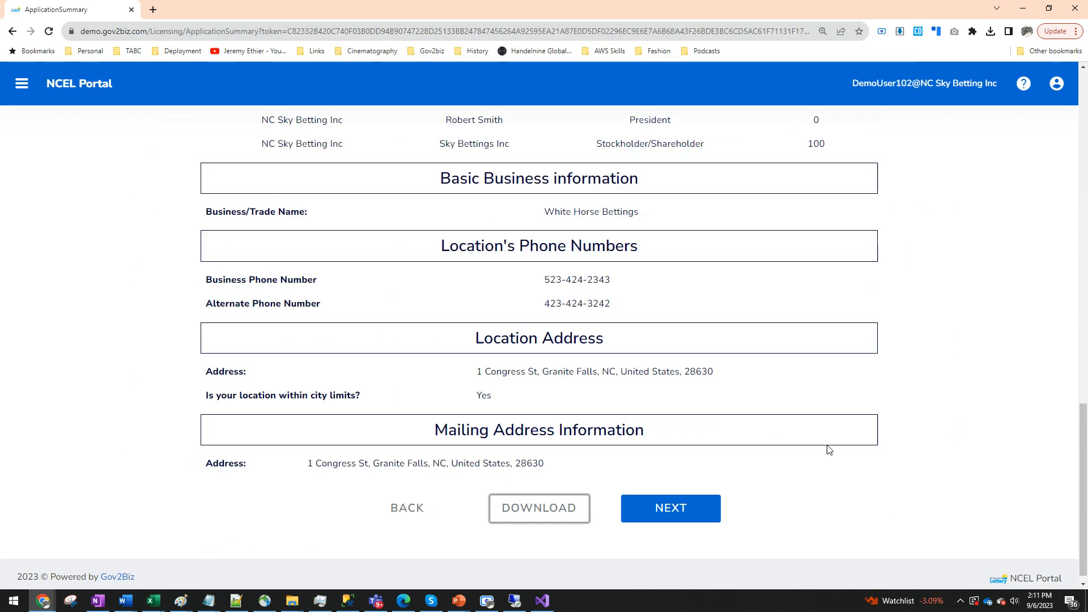
# - Continue past the summary and the Affidavits and Certificates page to the payment details
pyautogui.click(694, 504)
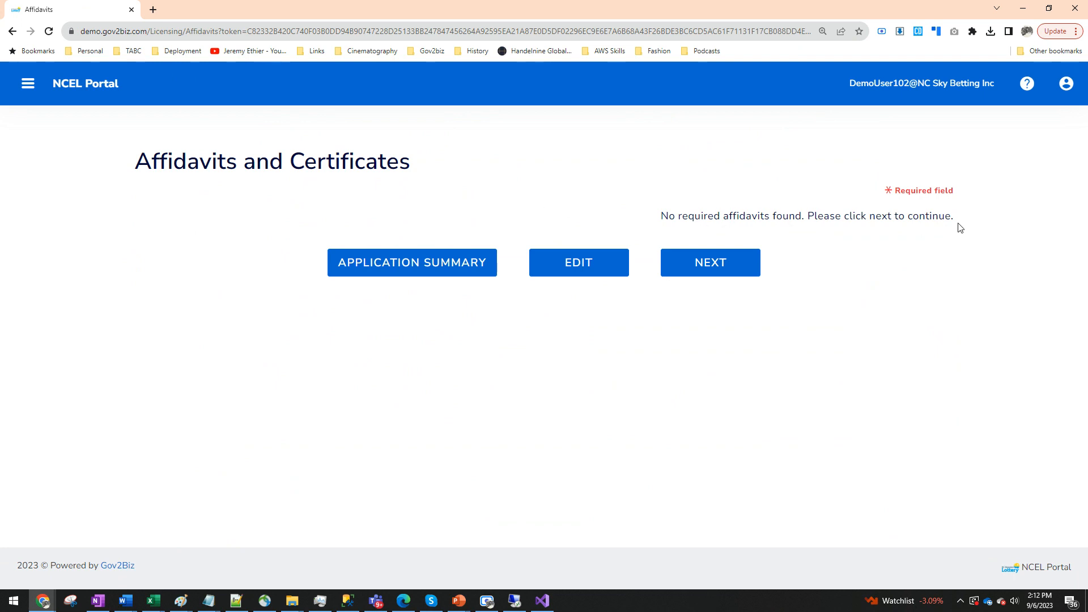
pyautogui.moveTo(957, 229); pyautogui.dragTo(646, 195)
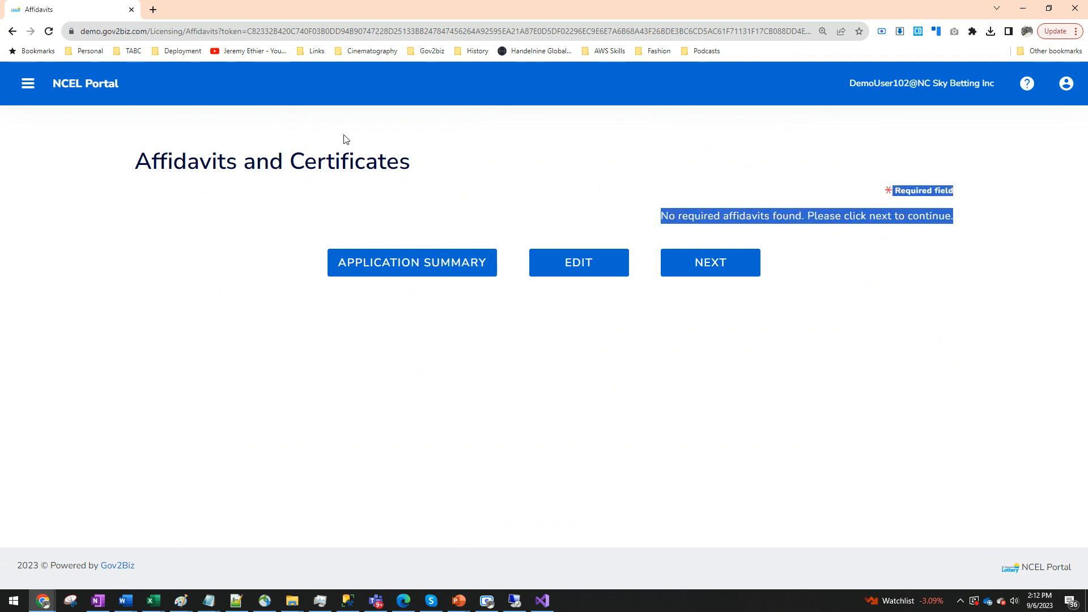
pyautogui.click(702, 266)
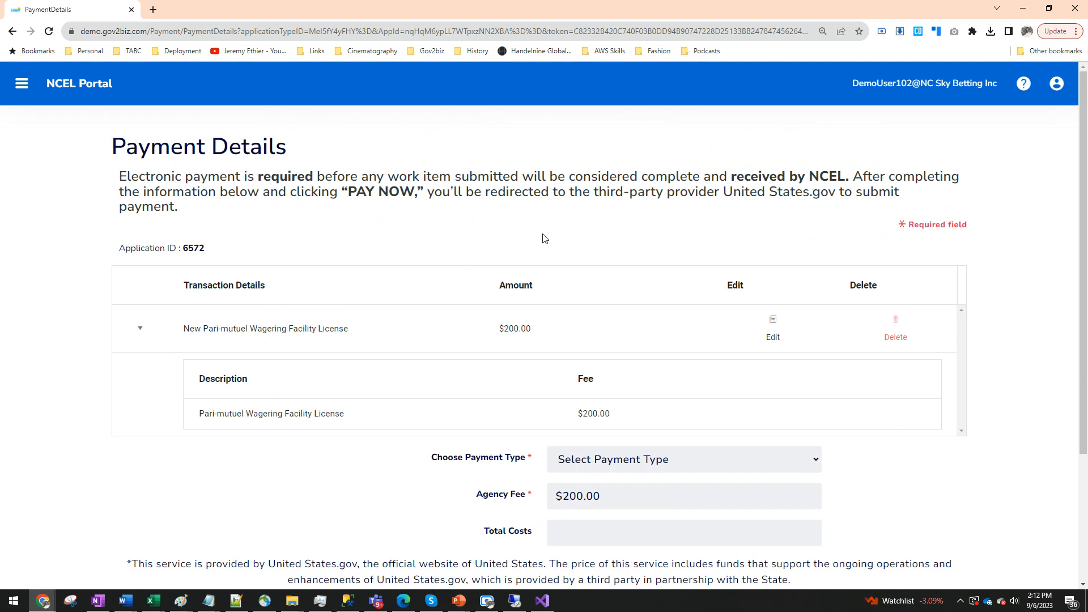
# - Choose Credit Card as the payment type for the $200.00 license fee
pyautogui.scroll(-2, 620, 467)
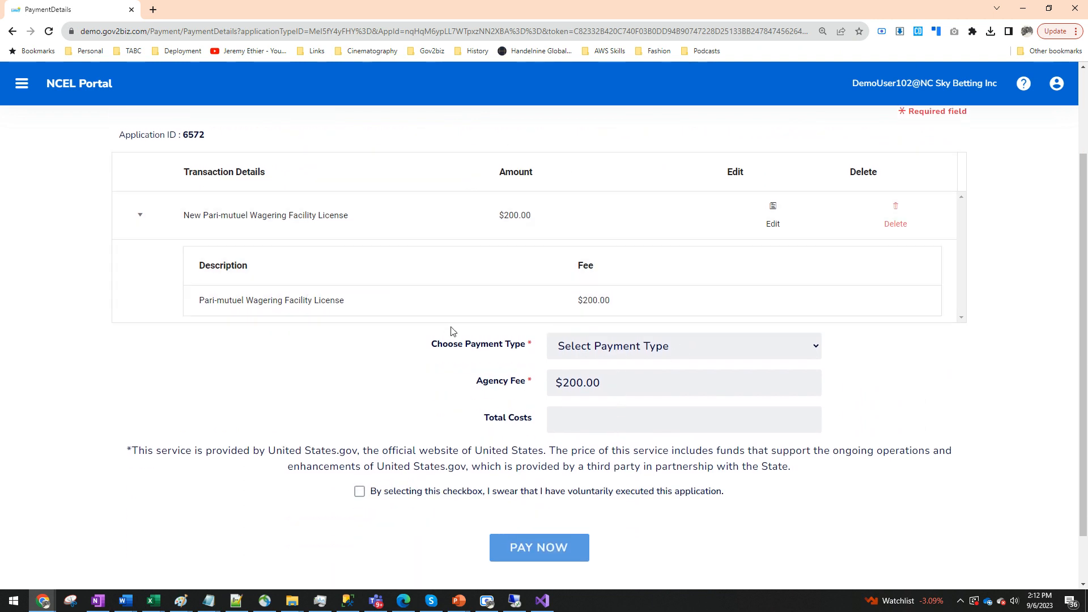
pyautogui.scroll(1, 428, 248)
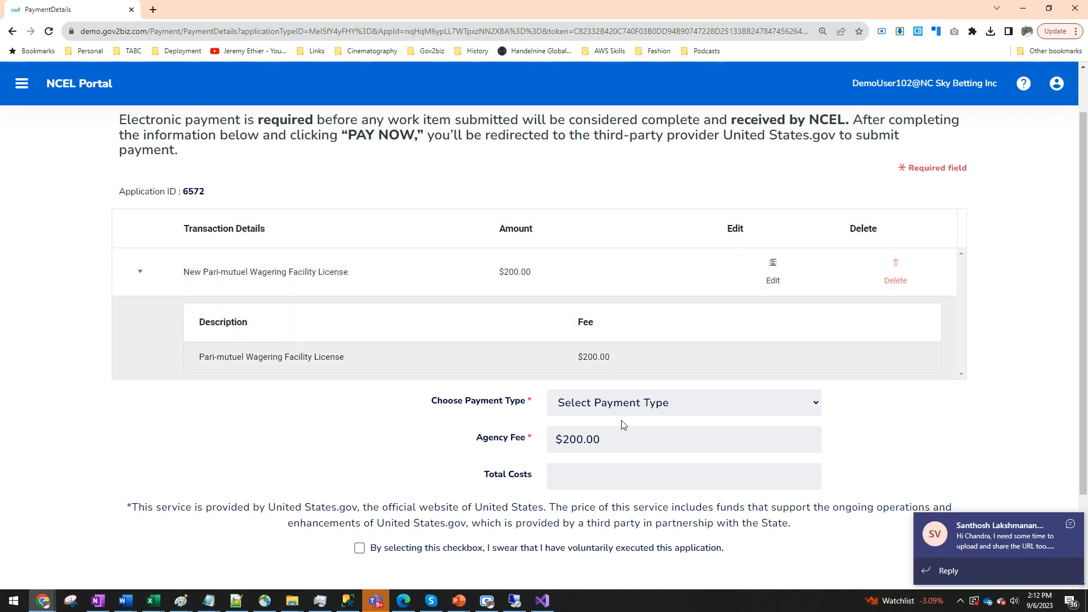
pyautogui.click(1071, 524)
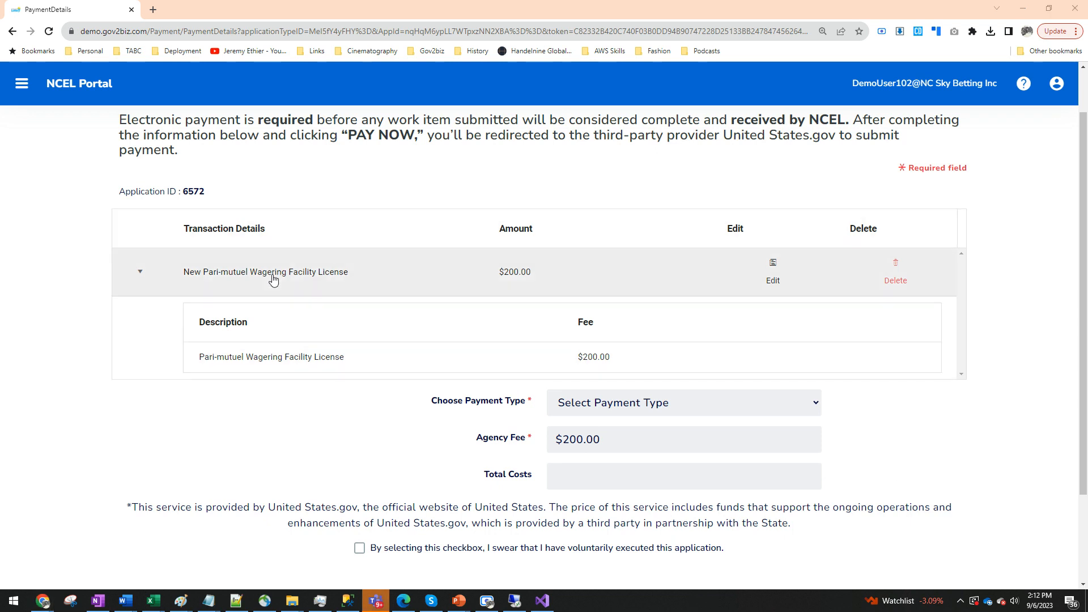
pyautogui.click(649, 409)
pyautogui.click(601, 440)
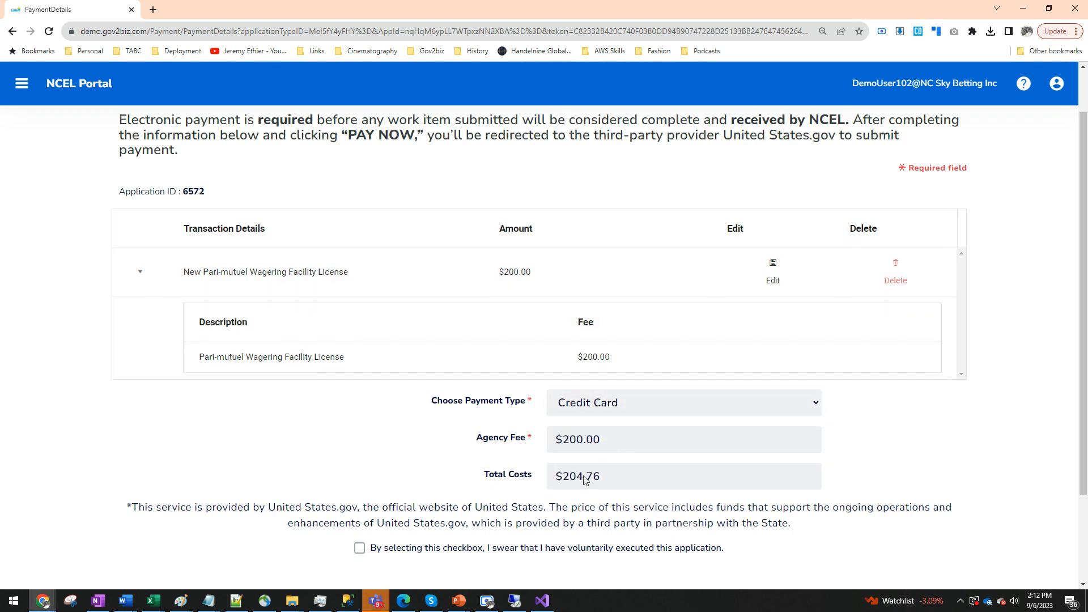
# - Check the voluntary-execution statement and submit the payment
pyautogui.click(360, 548)
pyautogui.scroll(-2, 539, 510)
pyautogui.click(539, 491)
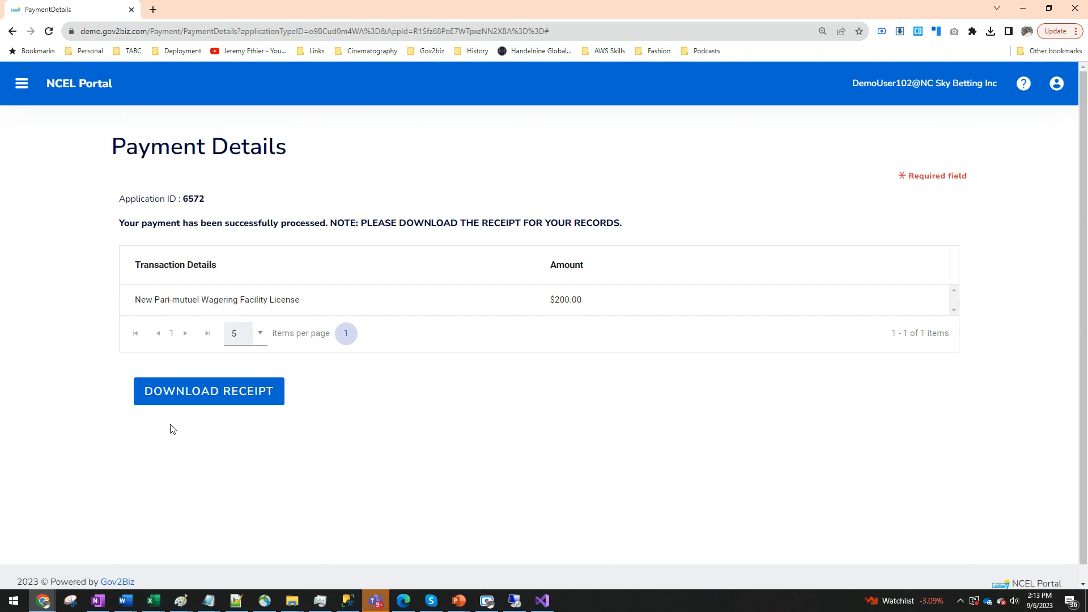
# - Download the payment receipt and review its application ID, entity name and payment method
pyautogui.click(208, 397)
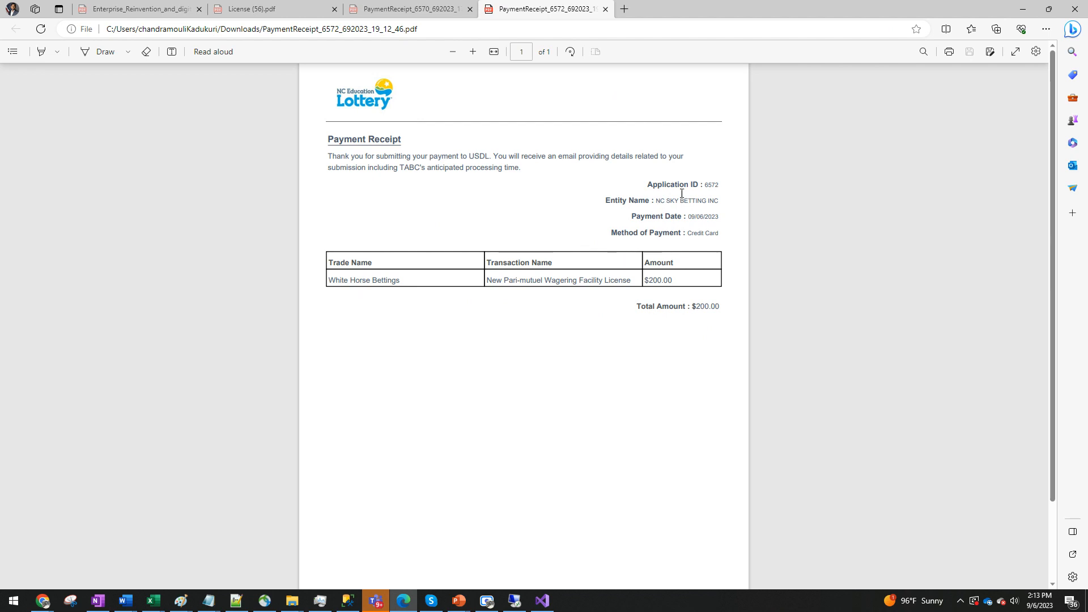
pyautogui.moveTo(656, 200); pyautogui.dragTo(724, 197)
pyautogui.moveTo(688, 233); pyautogui.dragTo(719, 233)
pyautogui.doubleClick(711, 185)
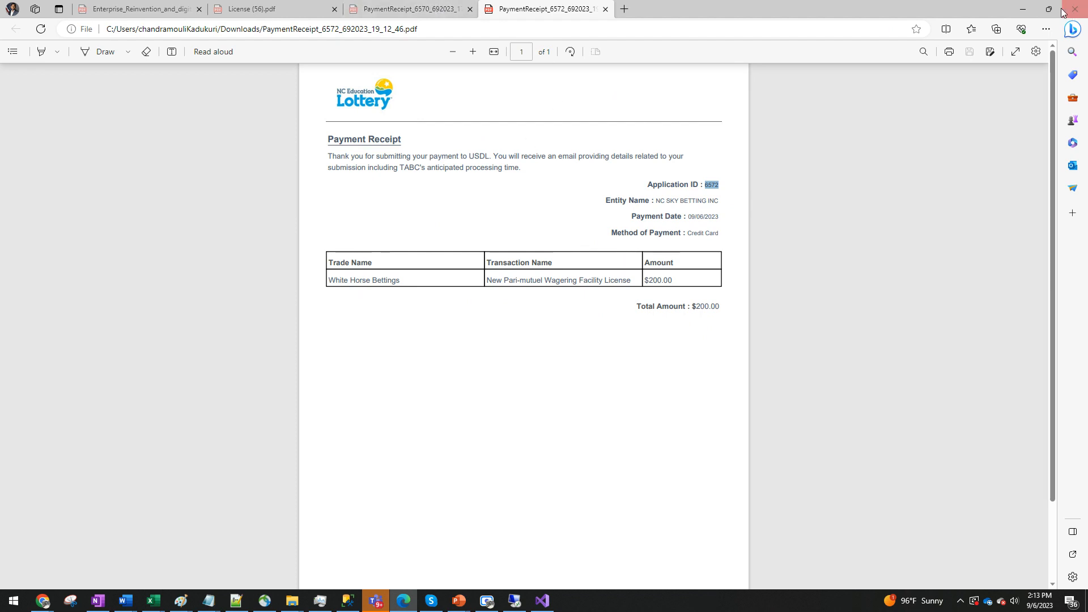
pyautogui.click(1023, 9)
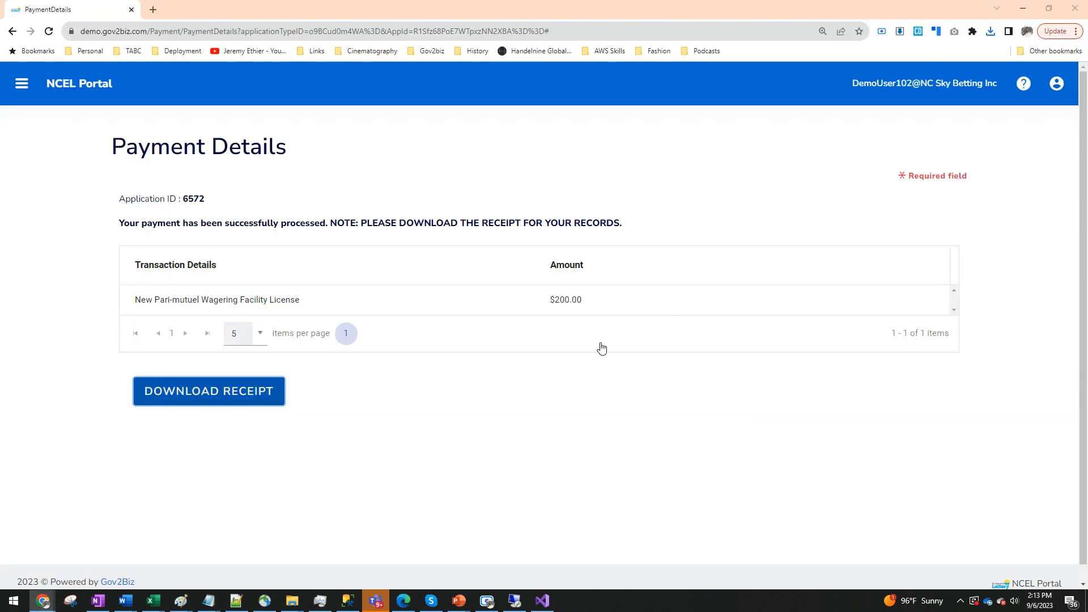
# - Check the submitted application under Transactions In Review from the portal dashboard and return home
pyautogui.click(65, 87)
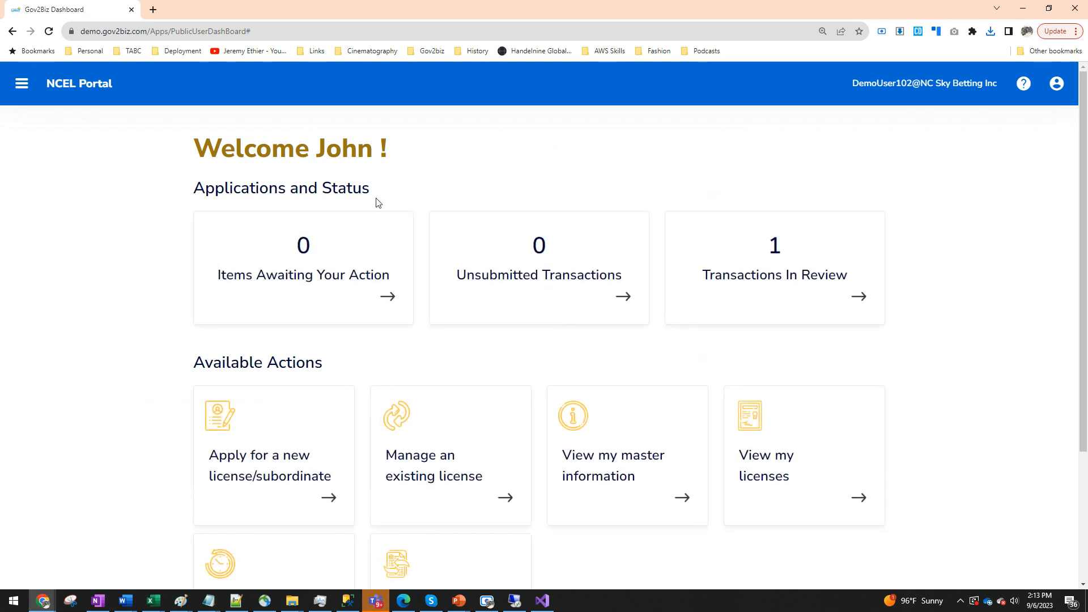
pyautogui.click(802, 278)
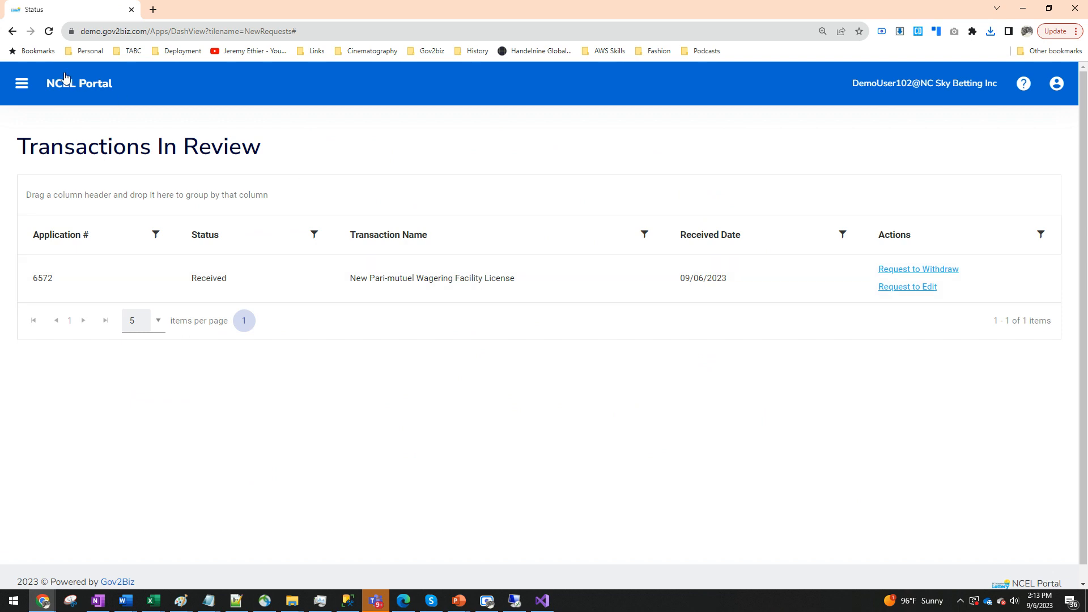
pyautogui.click(65, 82)
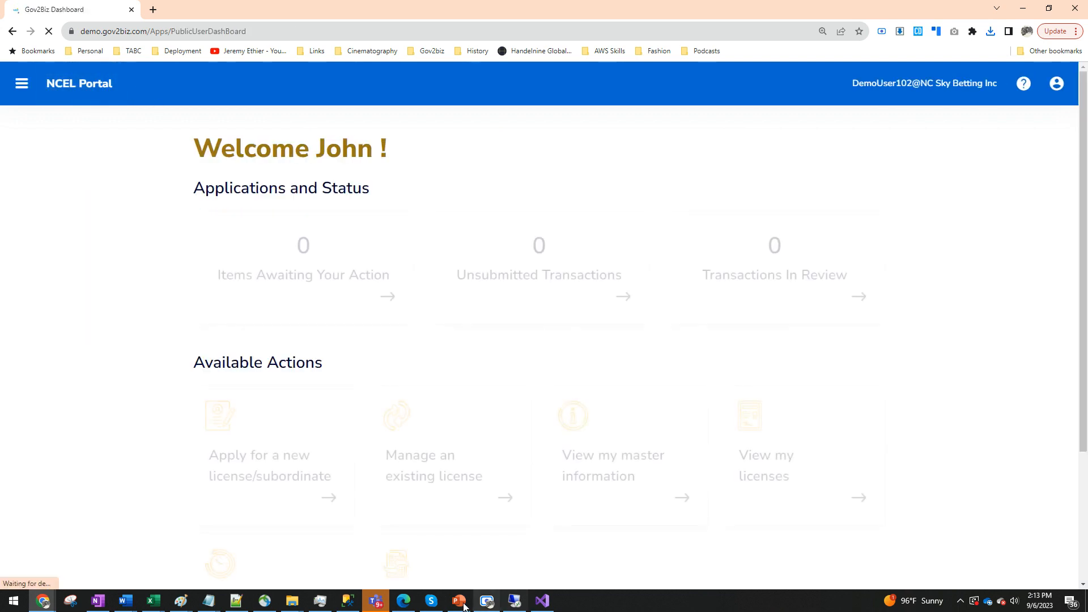